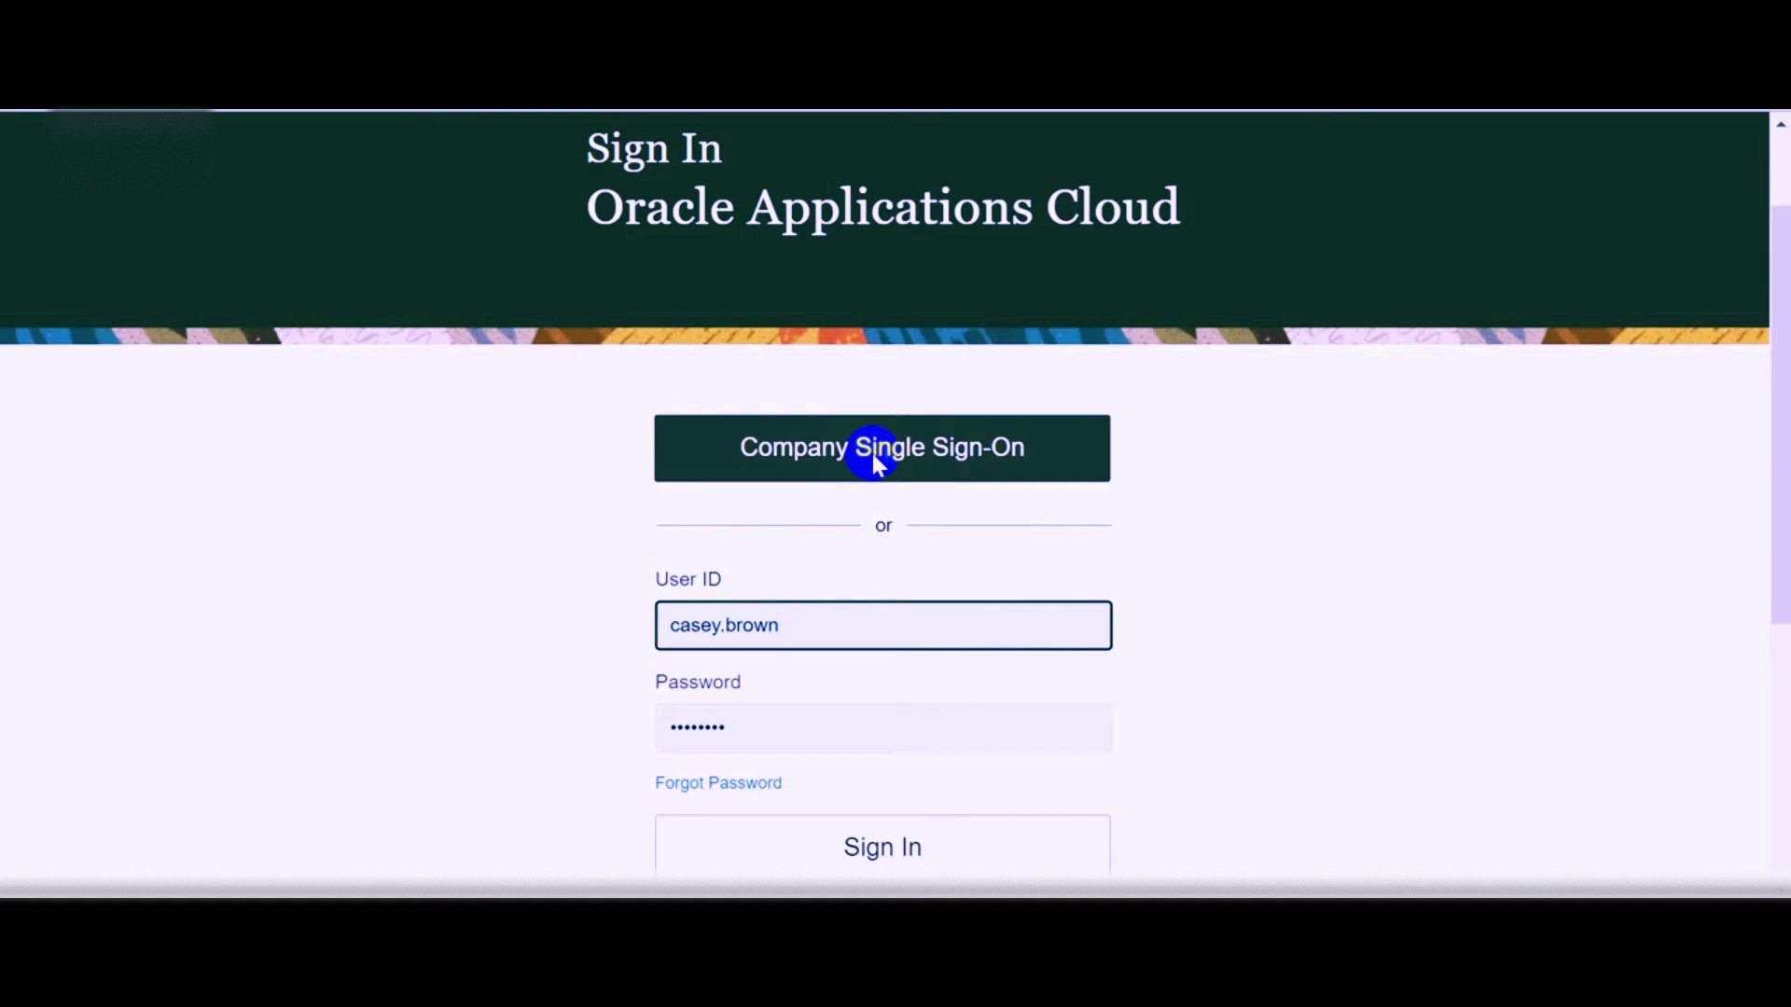
Step: Sign in, then open the Security Console from the Tools work area
{"action": "scroll", "coordinate": [881, 494], "scroll_direction": "down", "scroll_amount": 2}
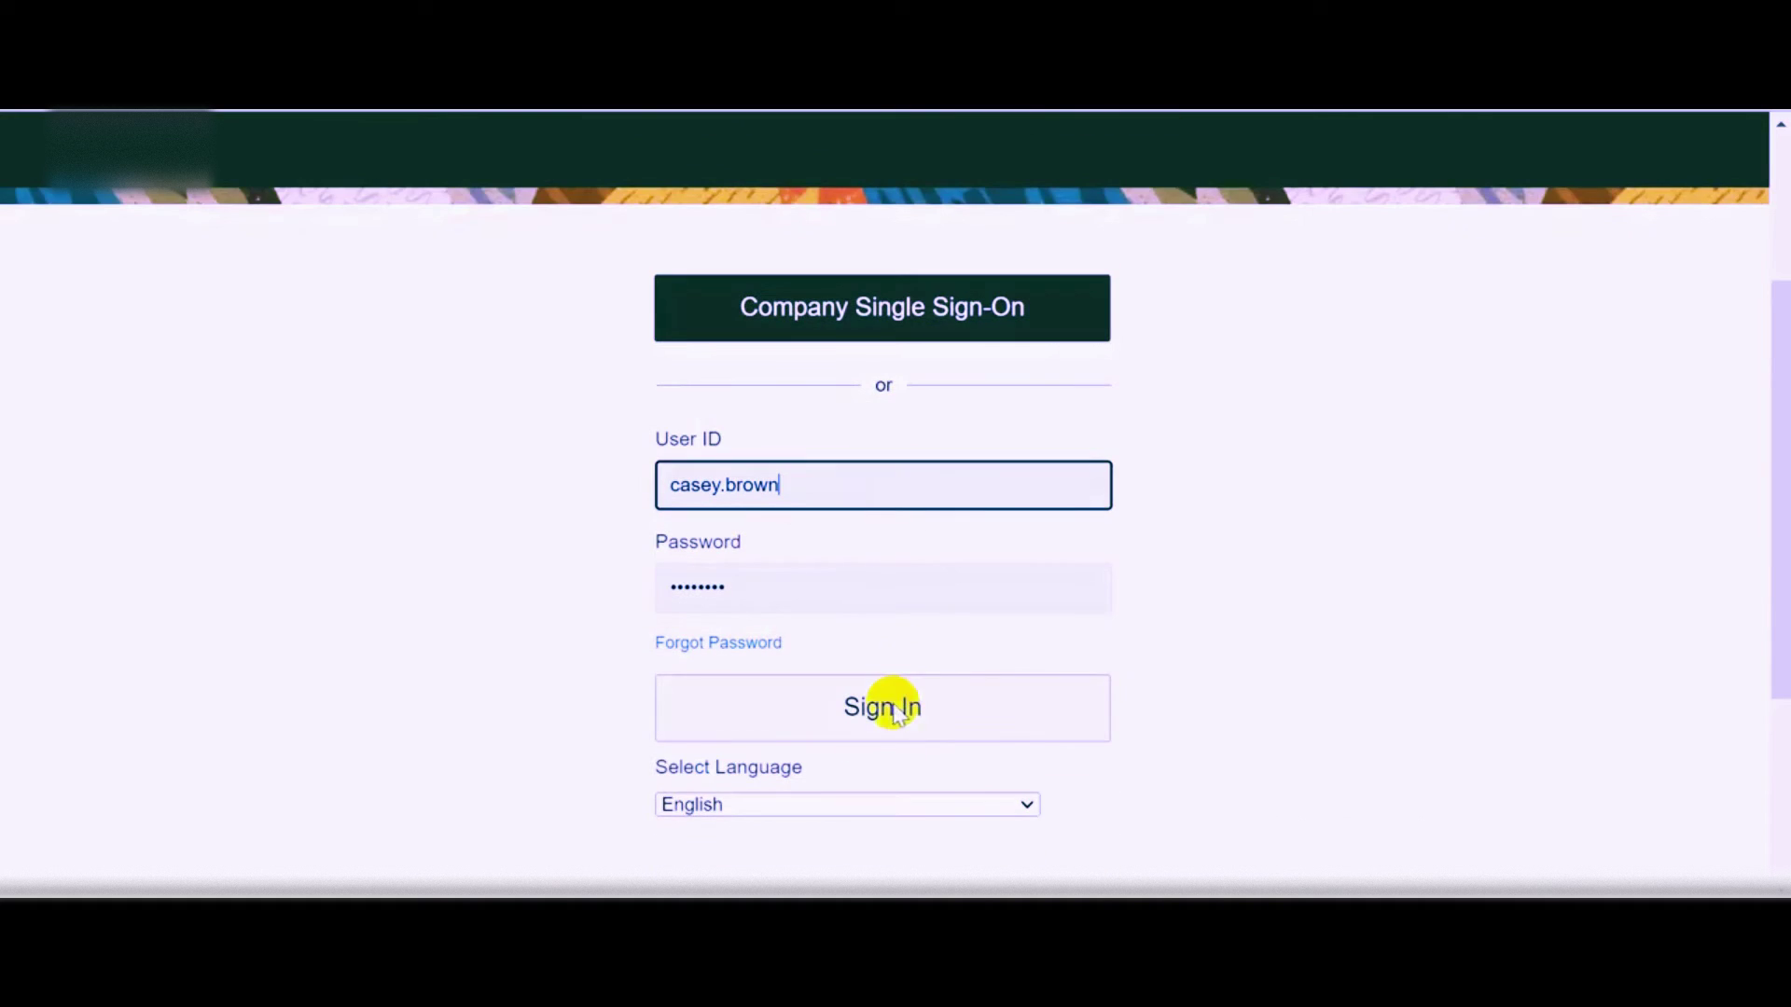
{"action": "left_click", "coordinate": [893, 712]}
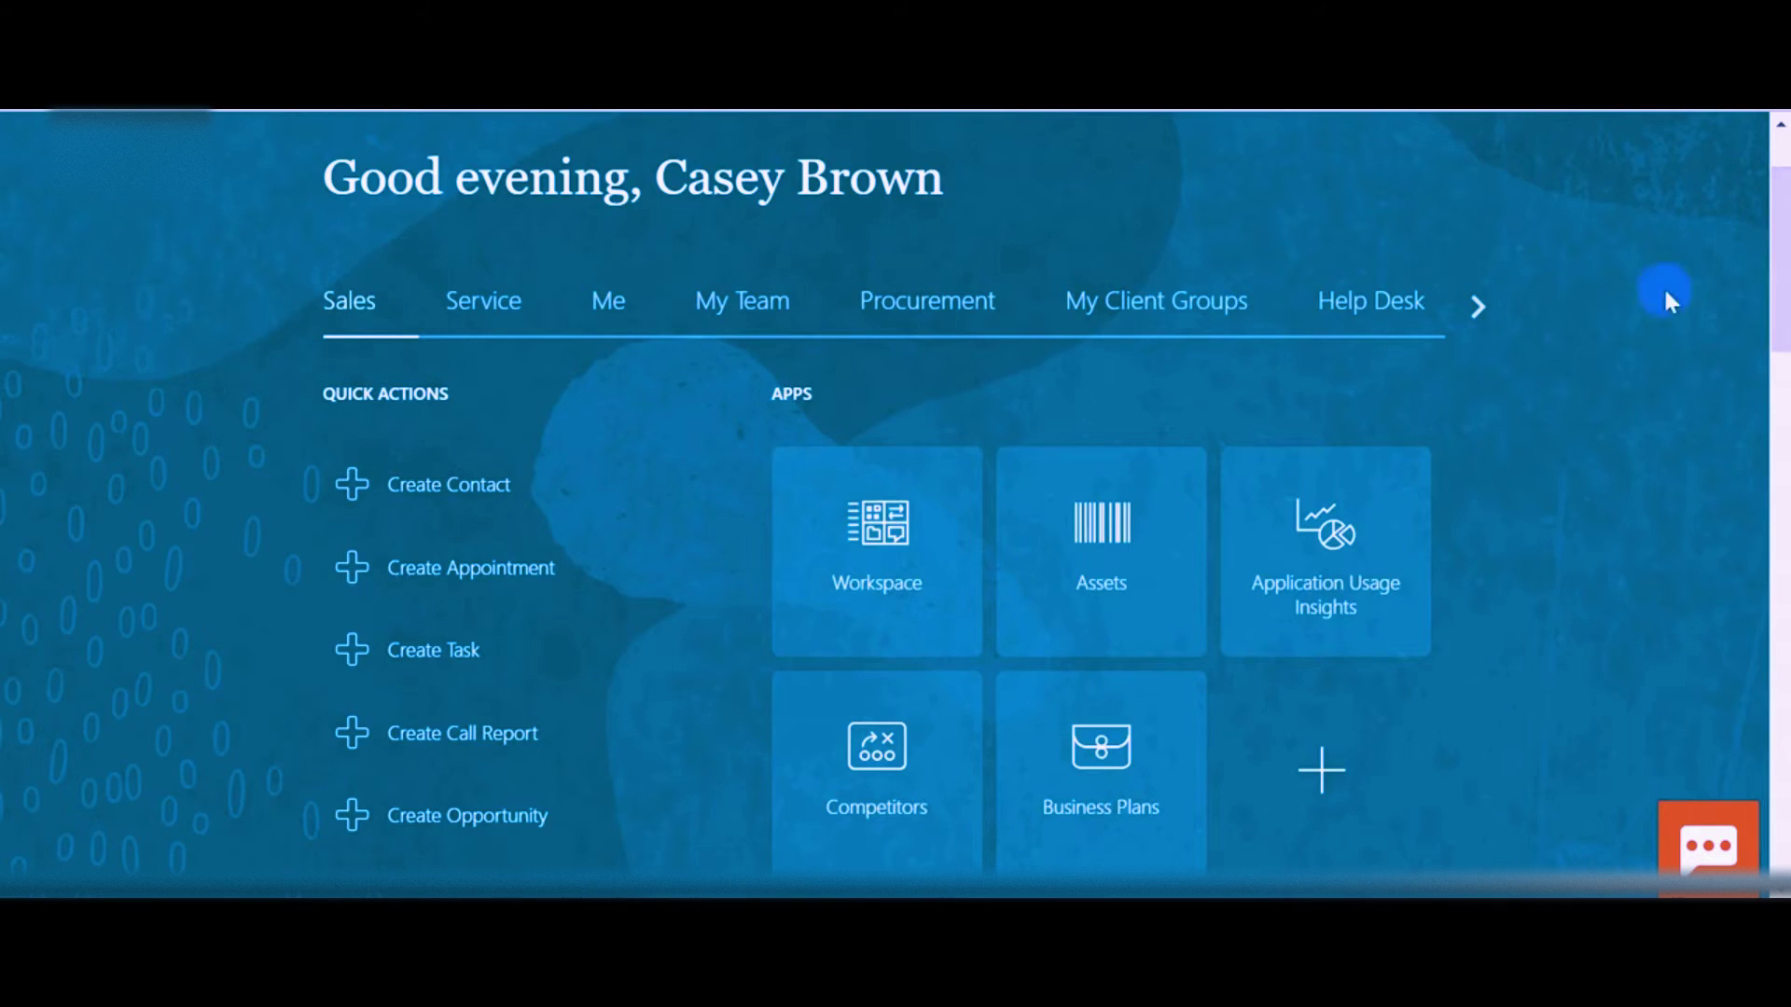
{"action": "left_click", "coordinate": [1480, 308]}
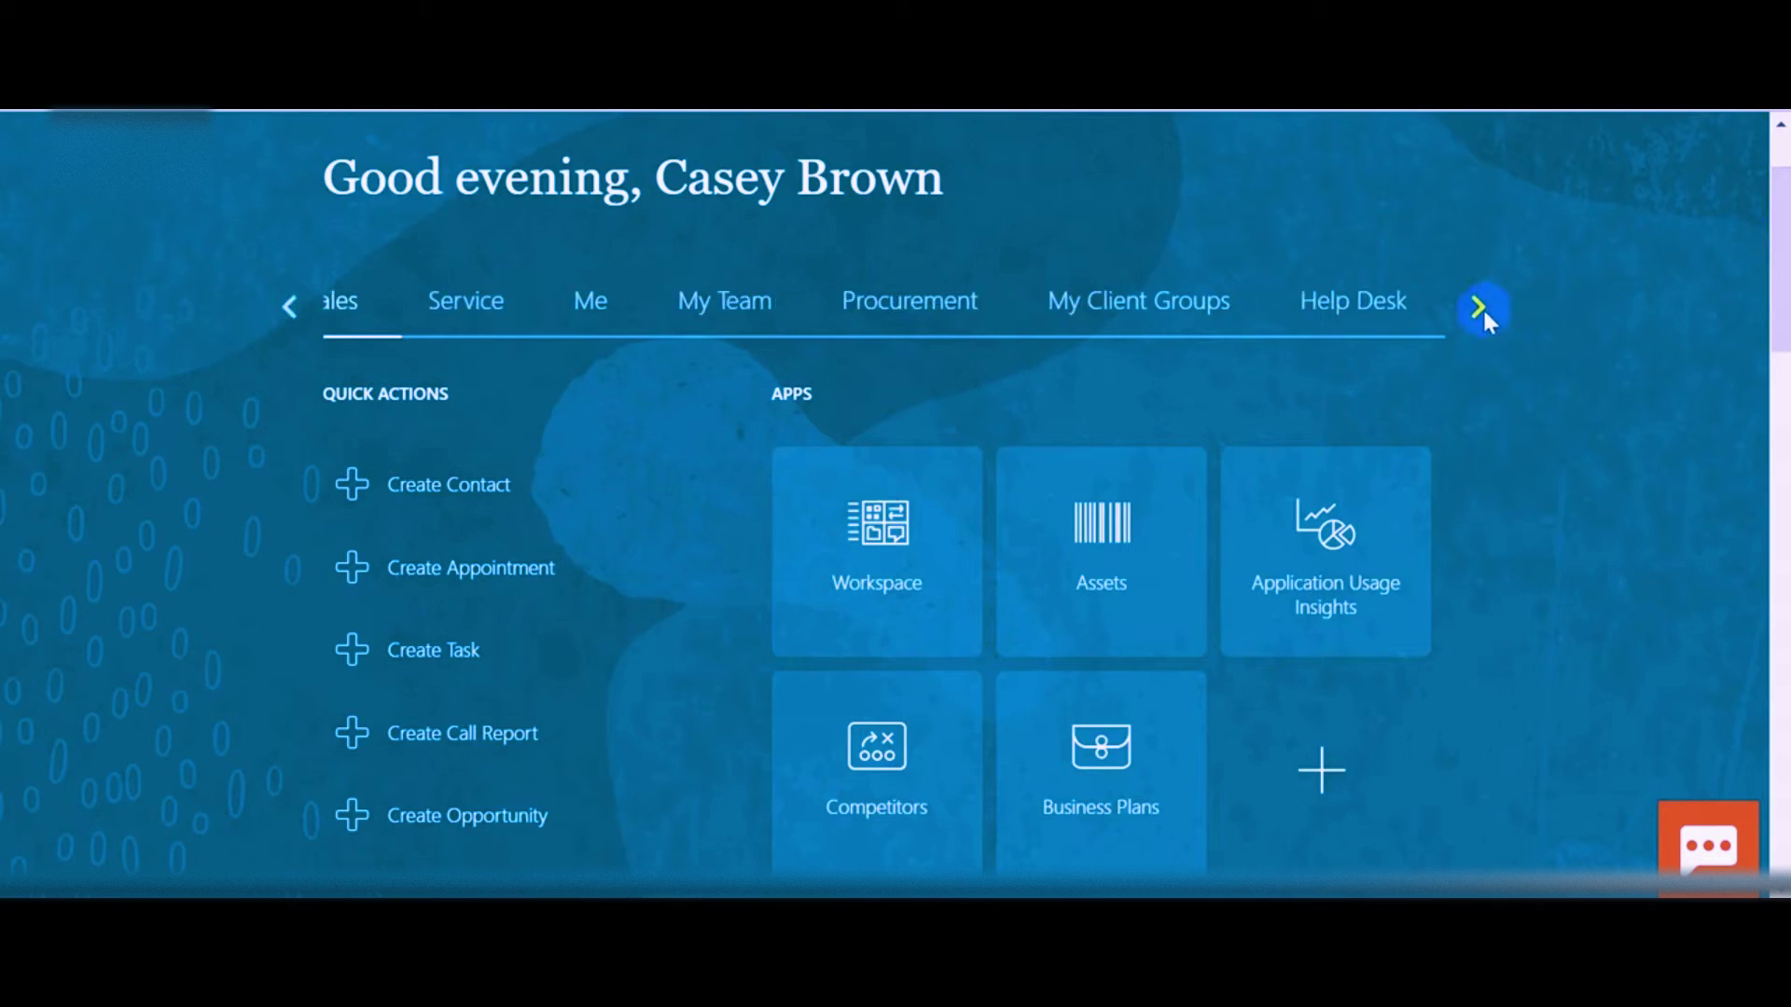
{"action": "left_click", "coordinate": [1479, 308]}
{"action": "left_click", "coordinate": [1479, 308]}
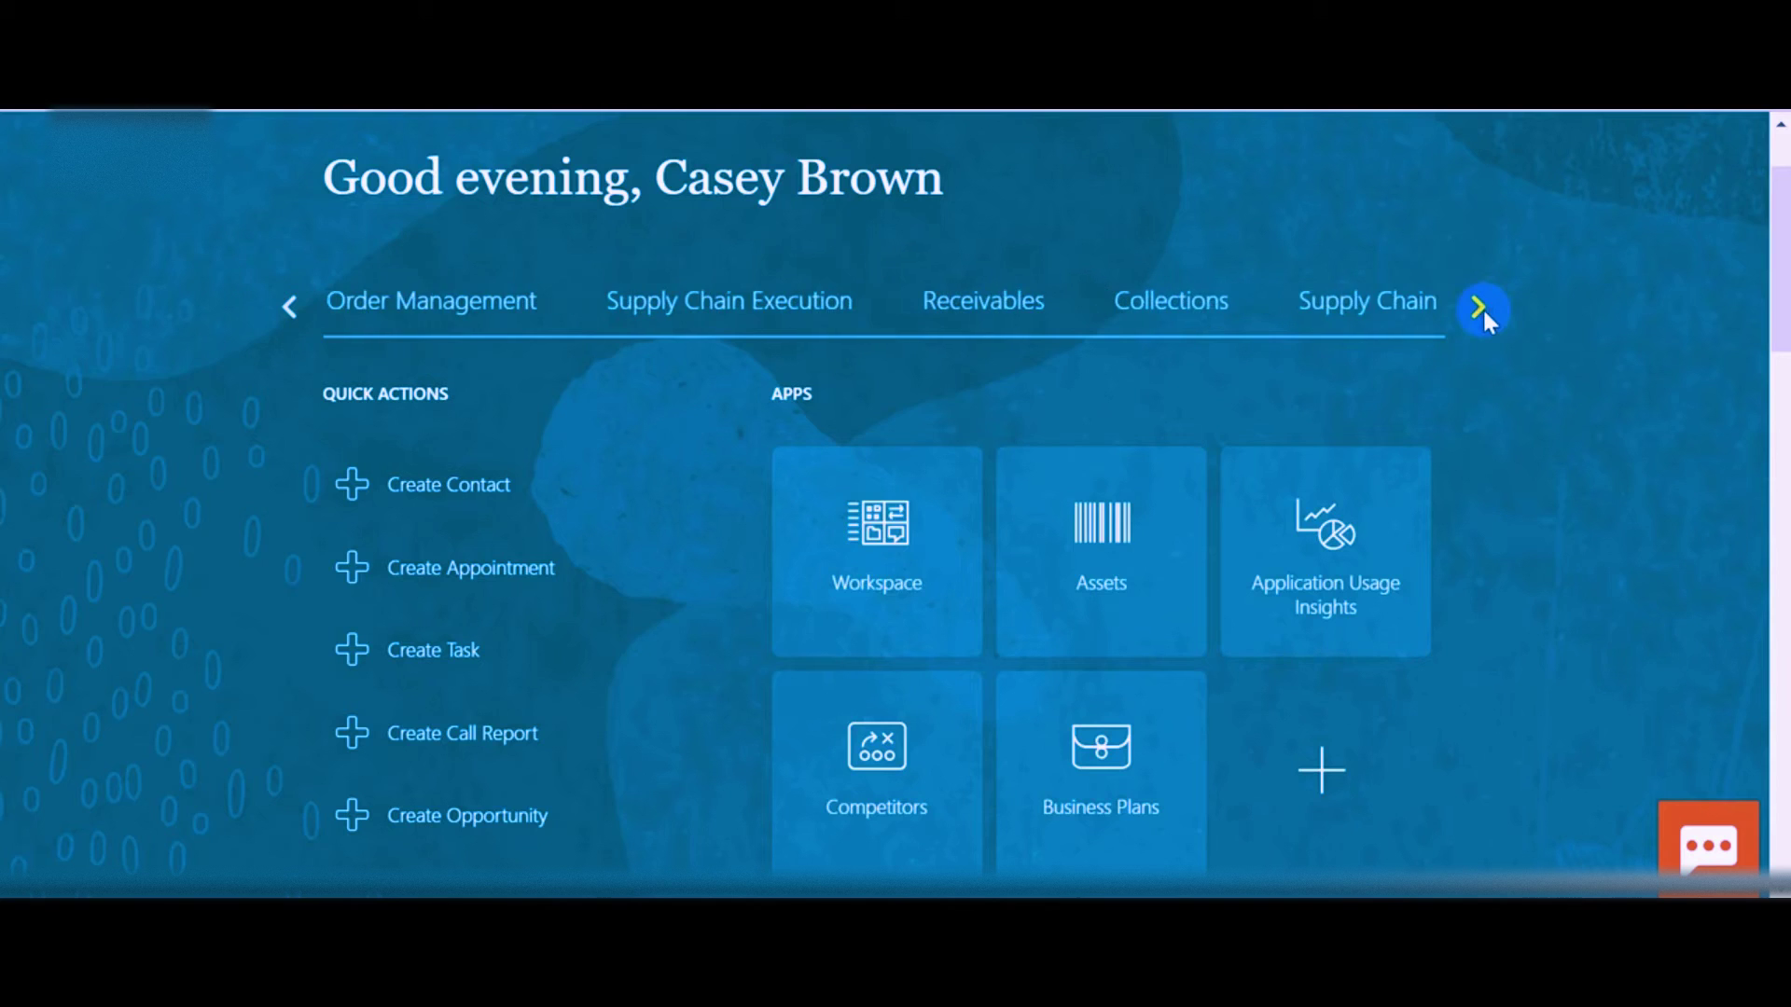
{"action": "left_click", "coordinate": [1479, 308]}
{"action": "left_click", "coordinate": [1481, 306]}
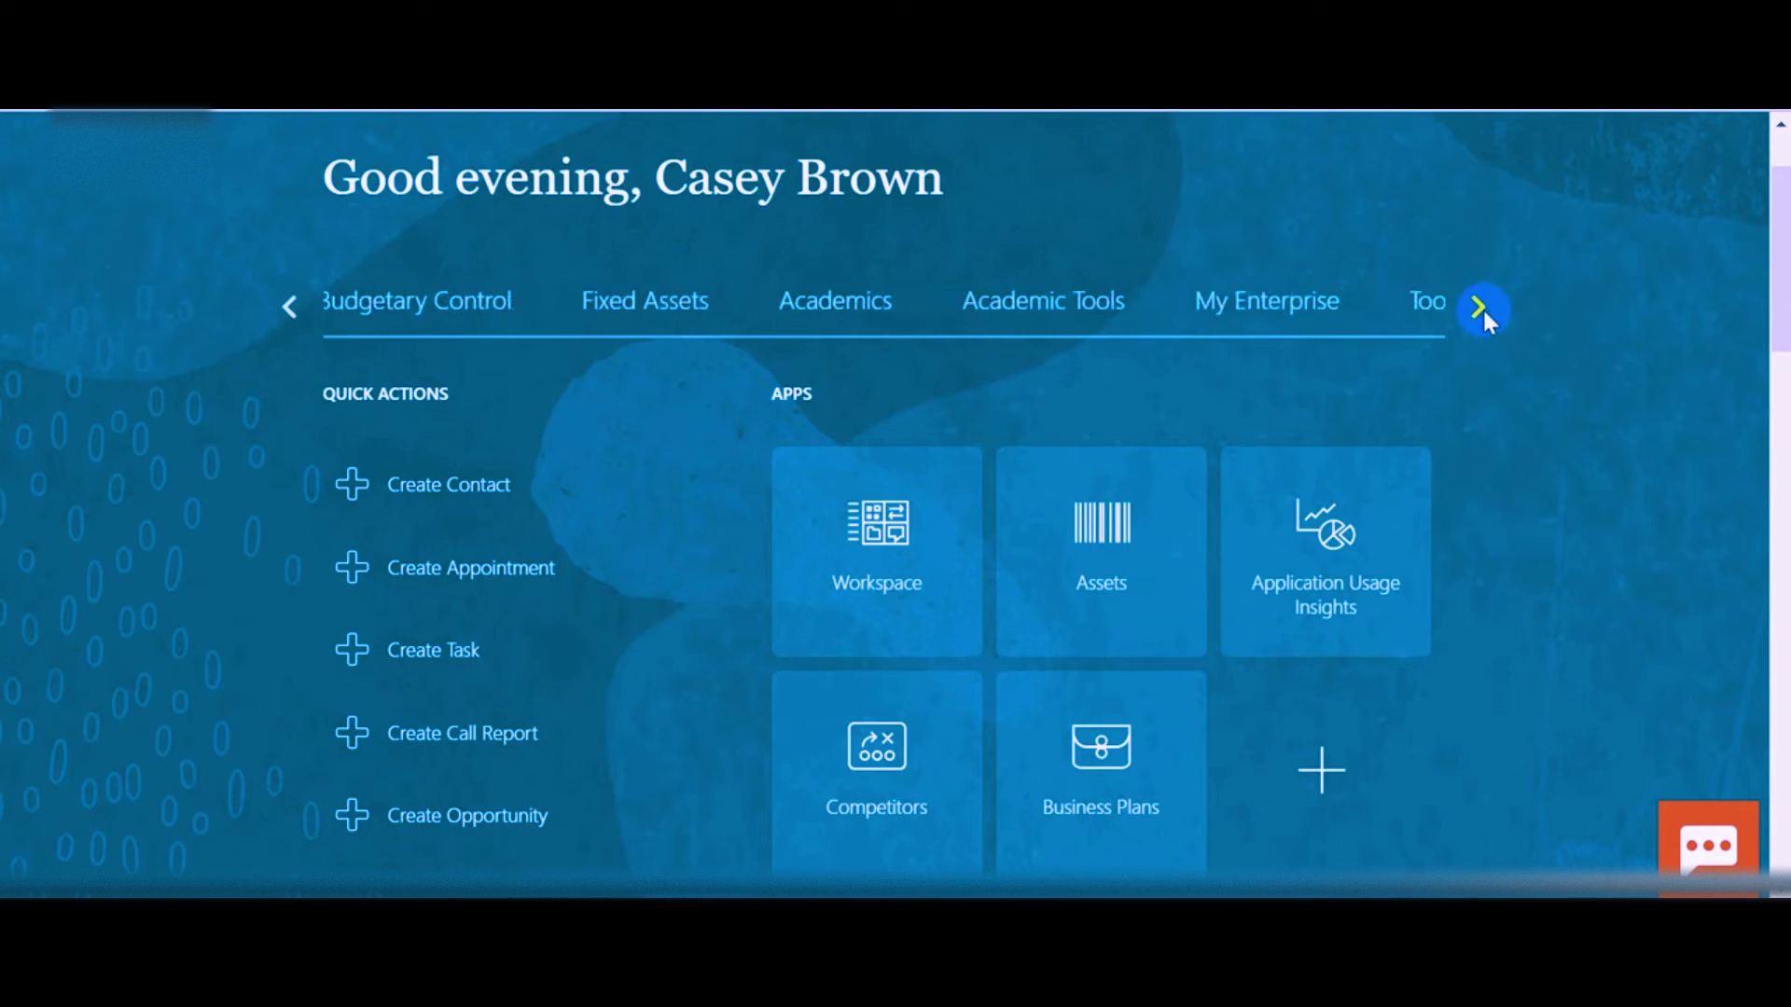
{"action": "left_click", "coordinate": [1421, 299]}
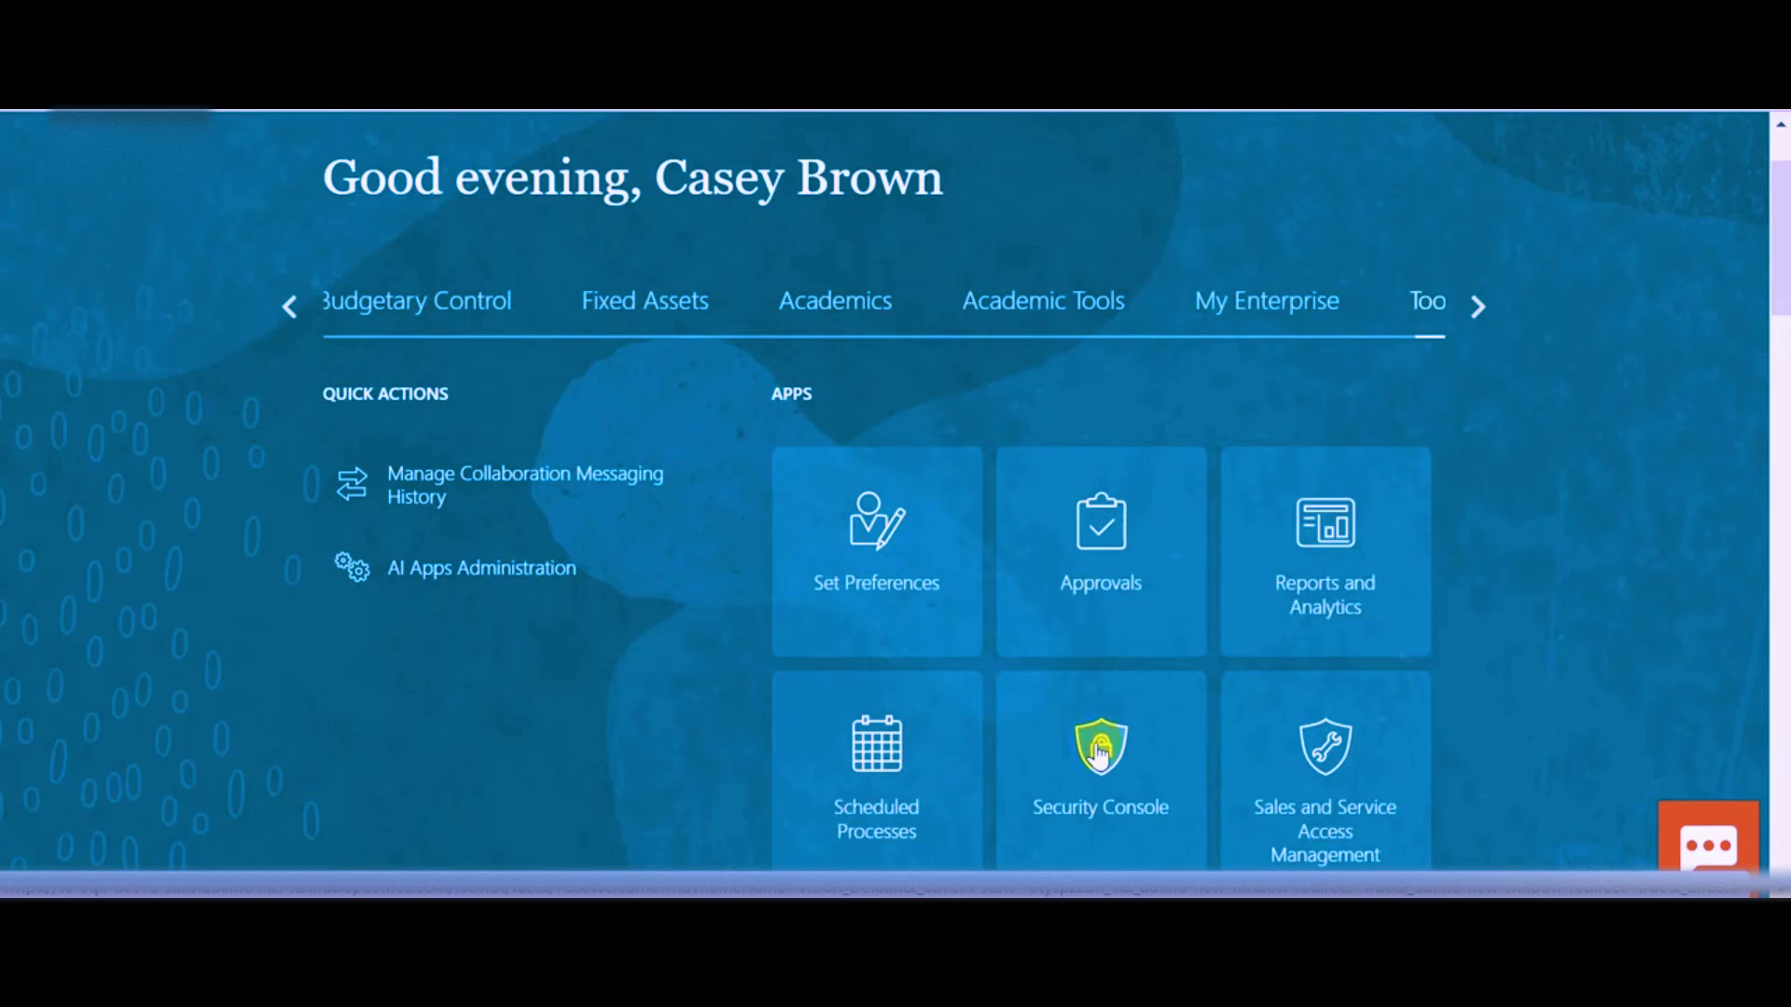
{"action": "left_click", "coordinate": [1101, 754]}
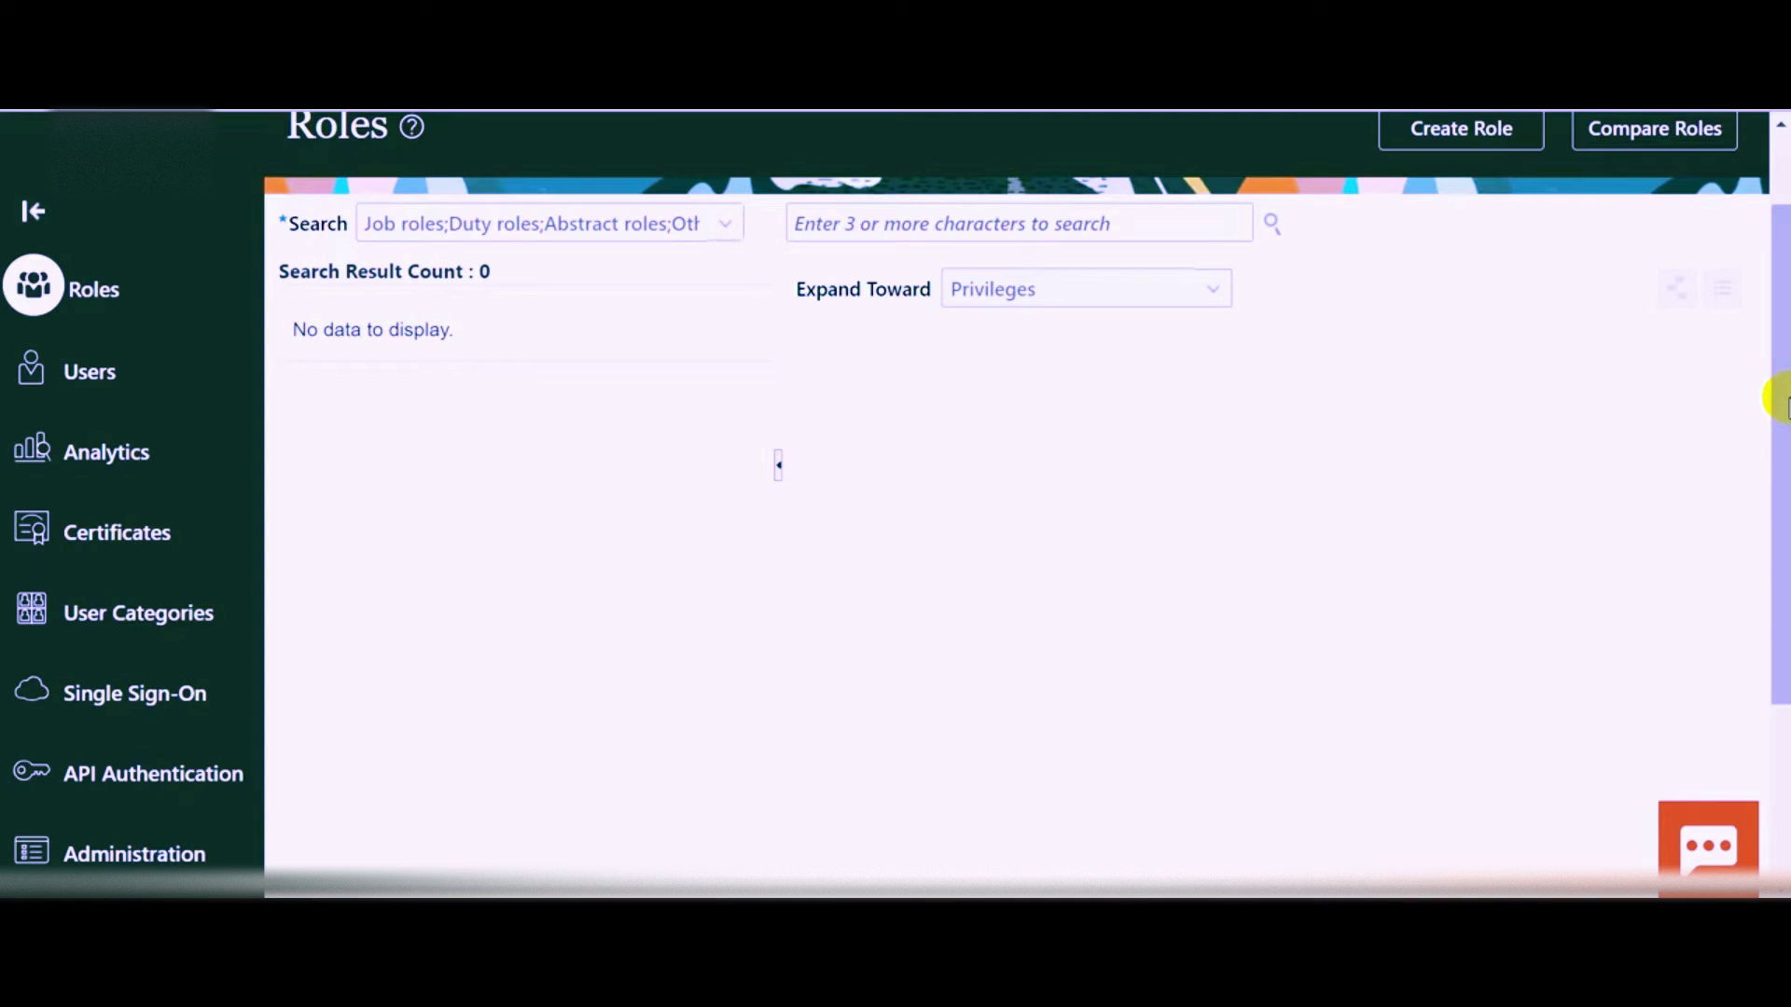
Step: Go to Single Sign-On configuration and open a new identity provider's details for editing
{"action": "left_click", "coordinate": [94, 702]}
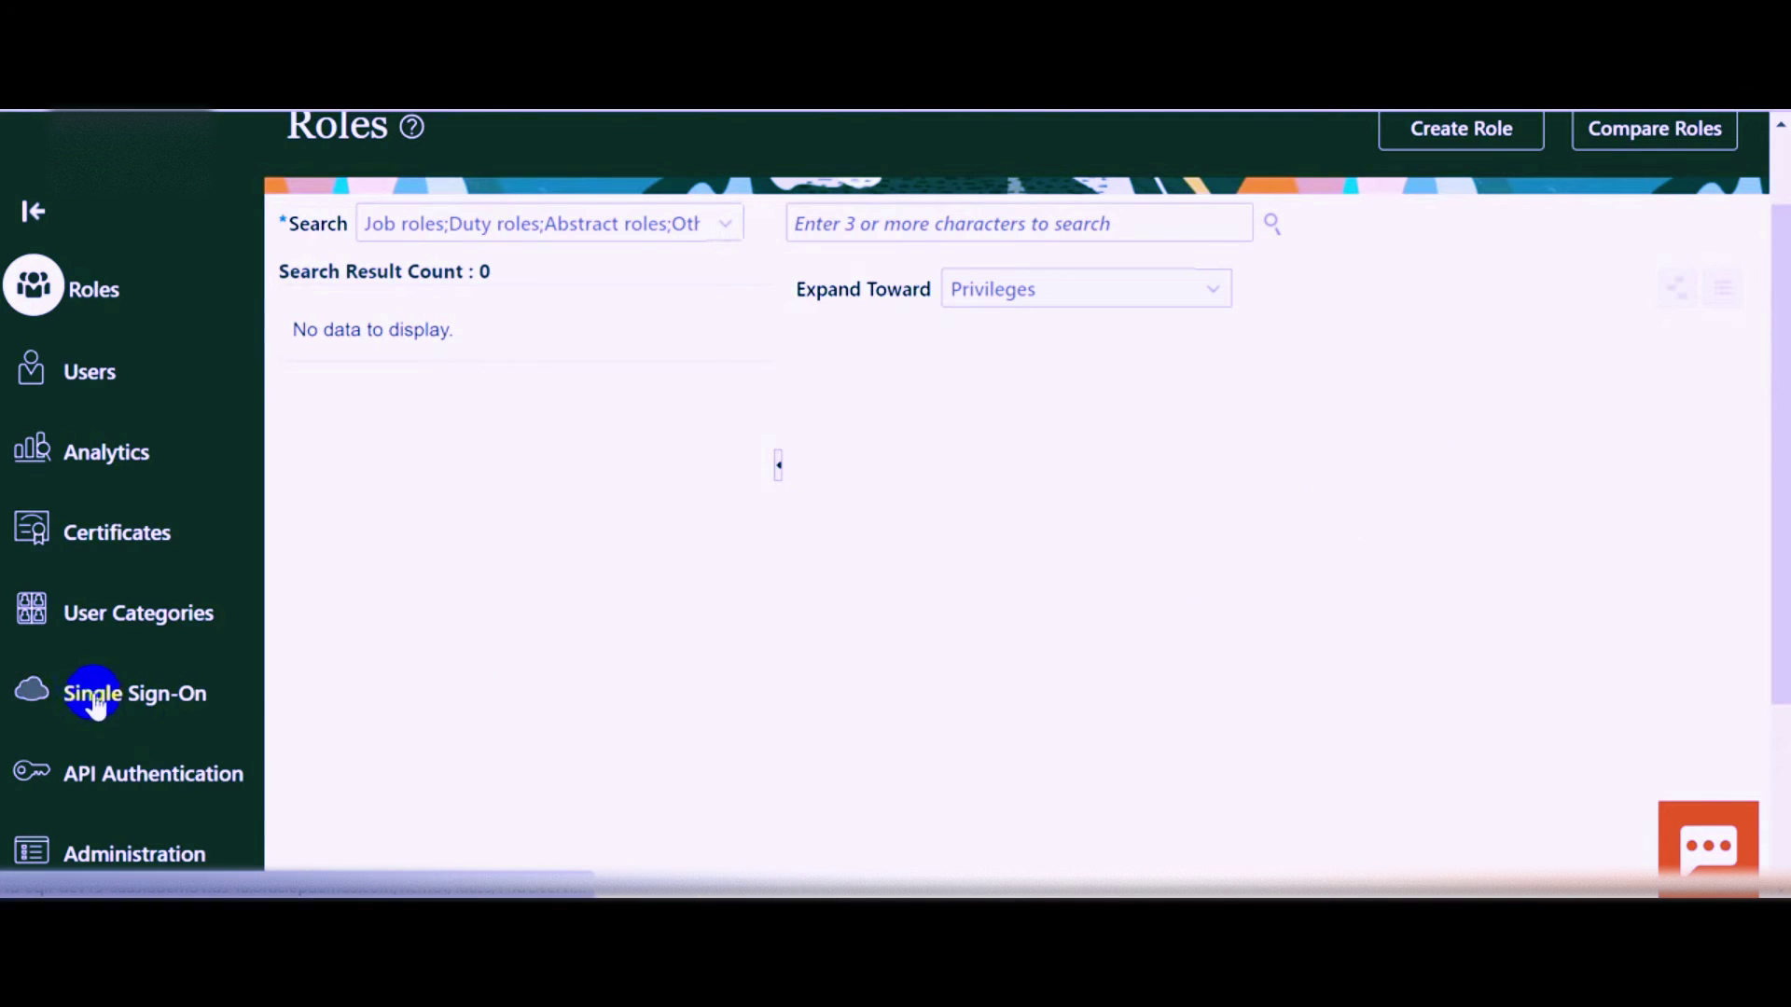
{"action": "scroll", "coordinate": [131, 592], "scroll_direction": "down", "scroll_amount": 1}
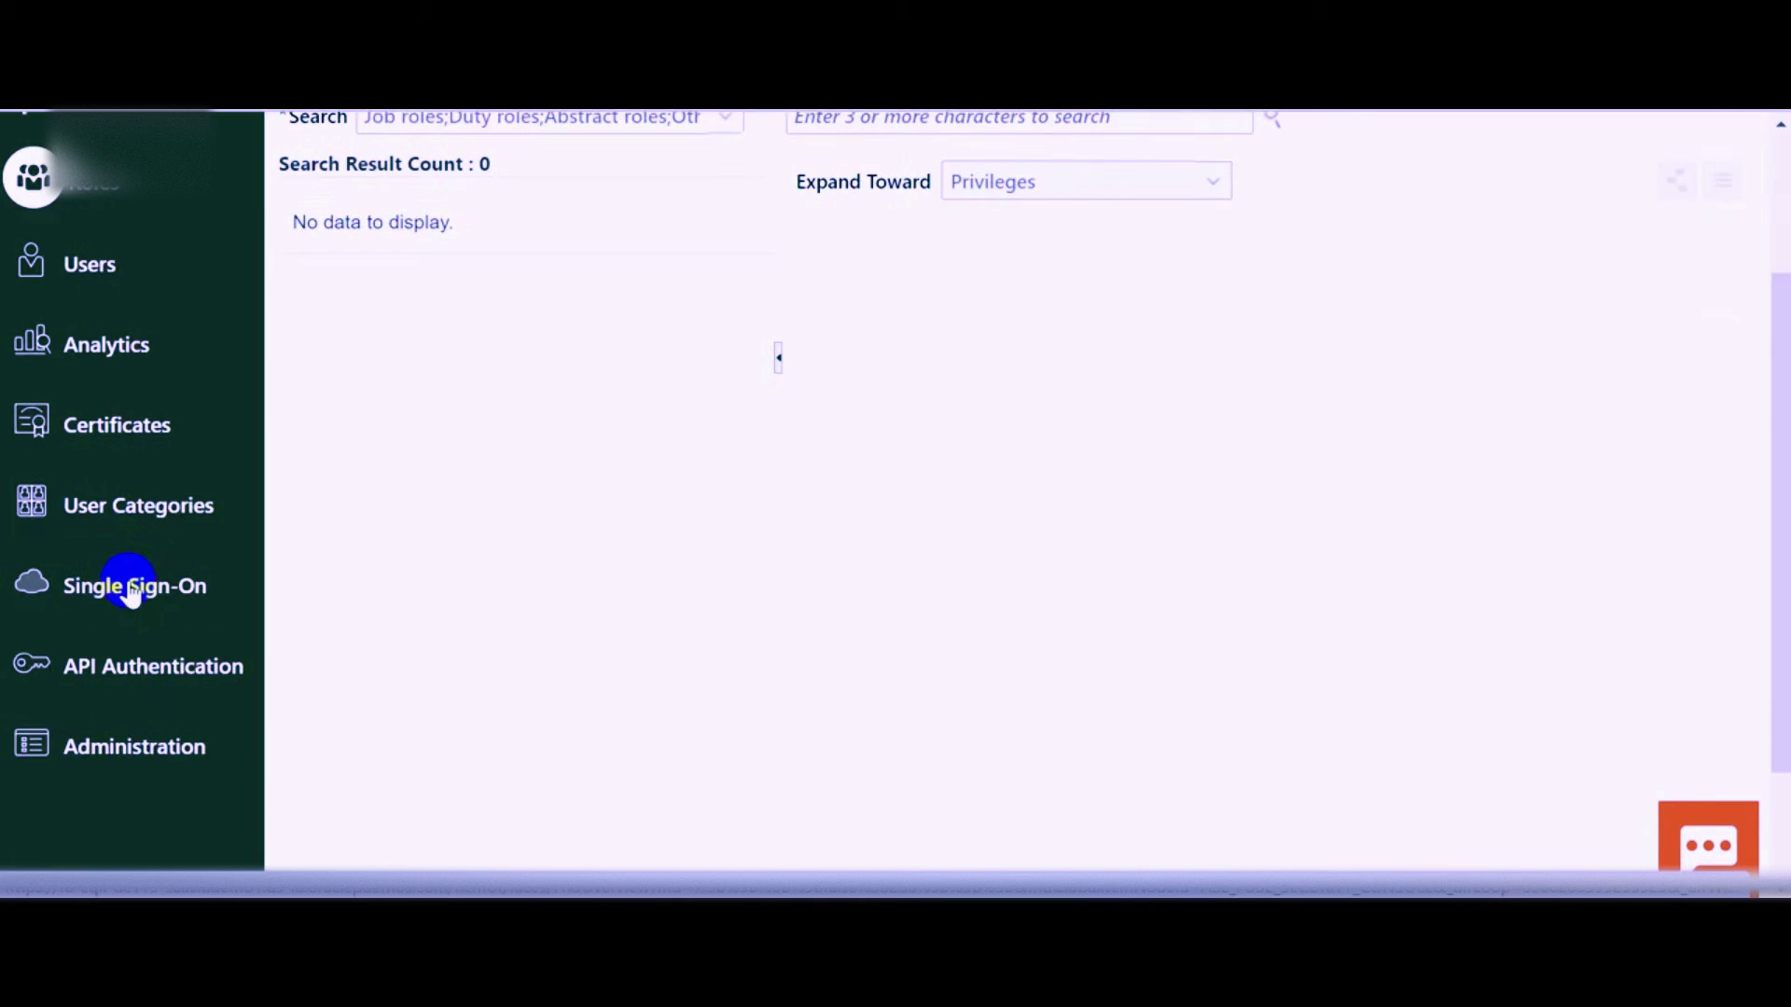
{"action": "left_click", "coordinate": [131, 591]}
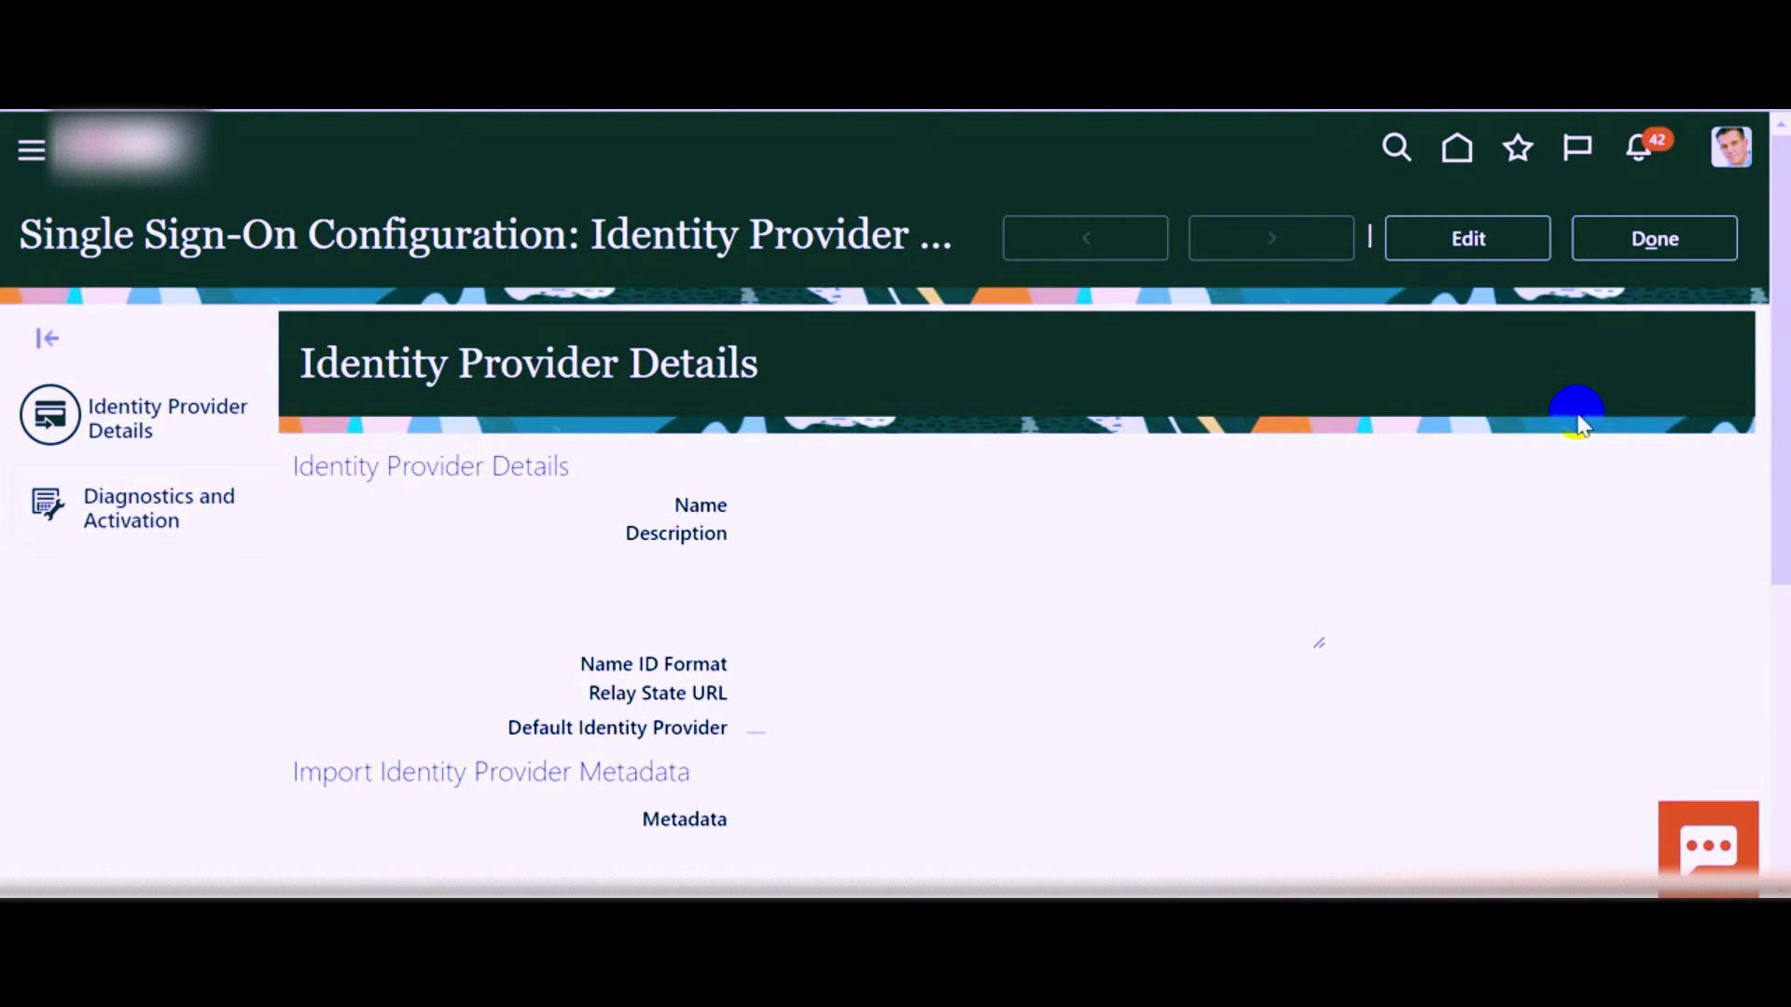
{"action": "left_click", "coordinate": [1530, 239]}
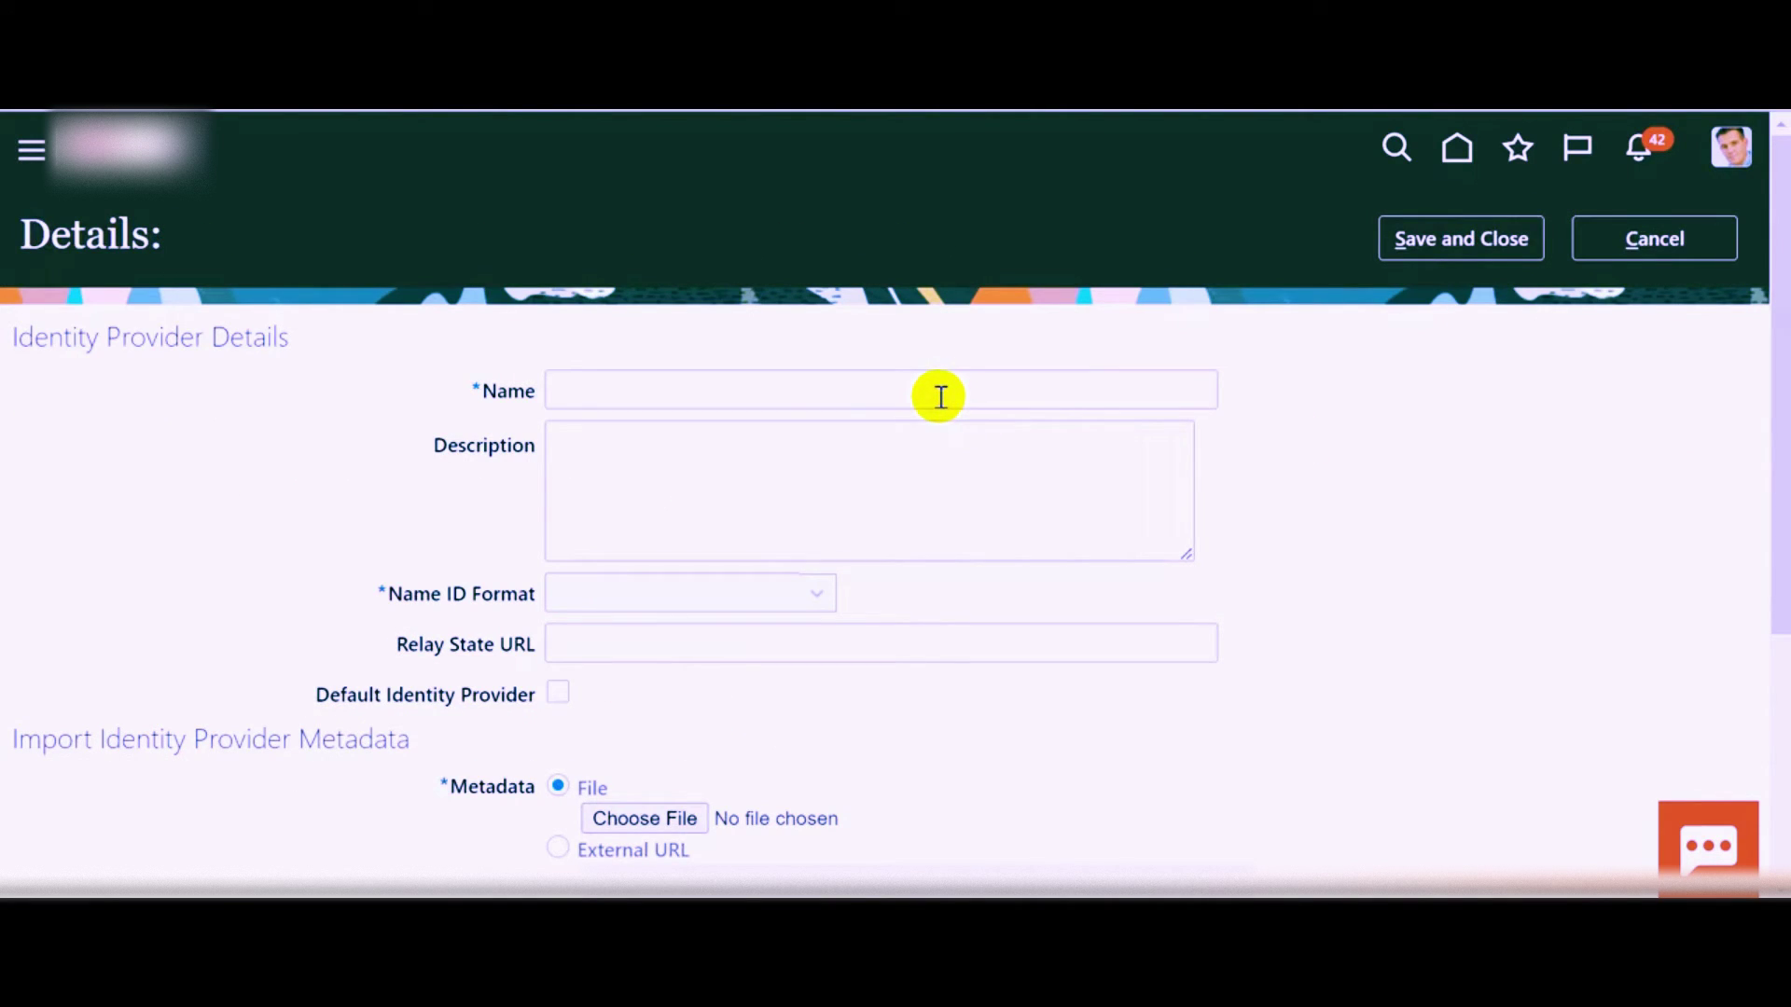
Step: Enter TEST_SSO as the identity provider's name and description
{"action": "left_click", "coordinate": [939, 396]}
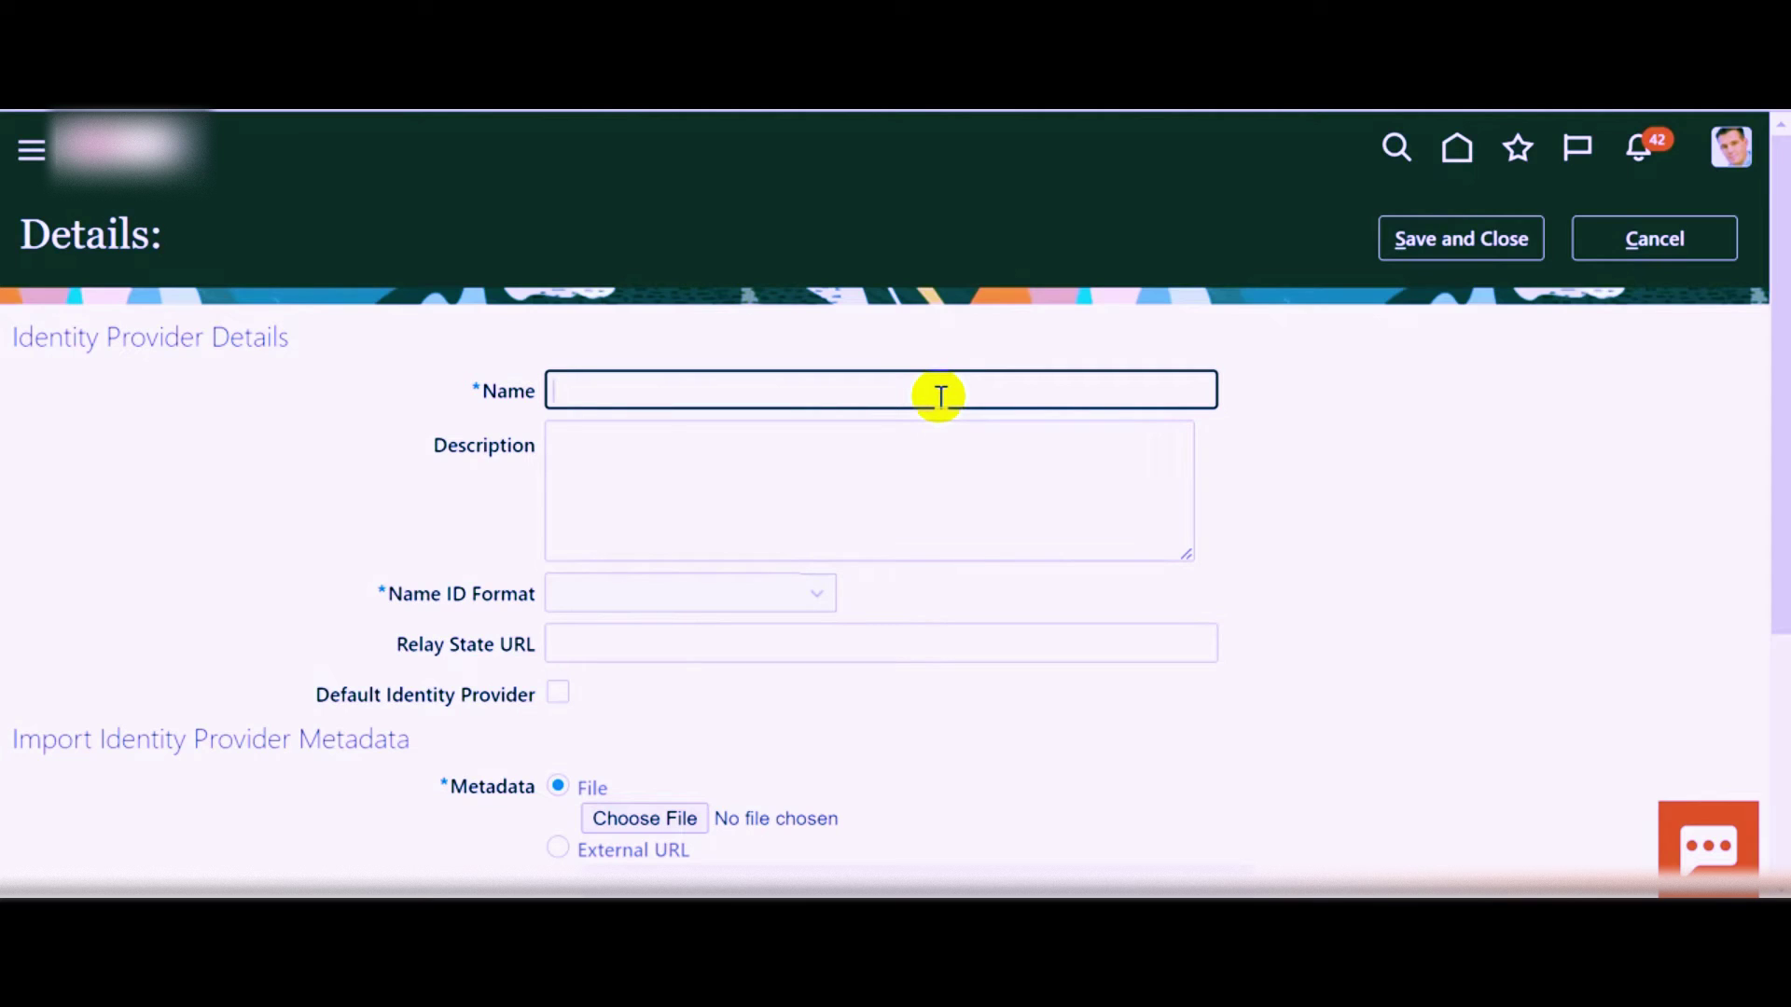
{"action": "type", "text": "TEST_SSO"}
{"action": "key", "text": "ctrl+a"}
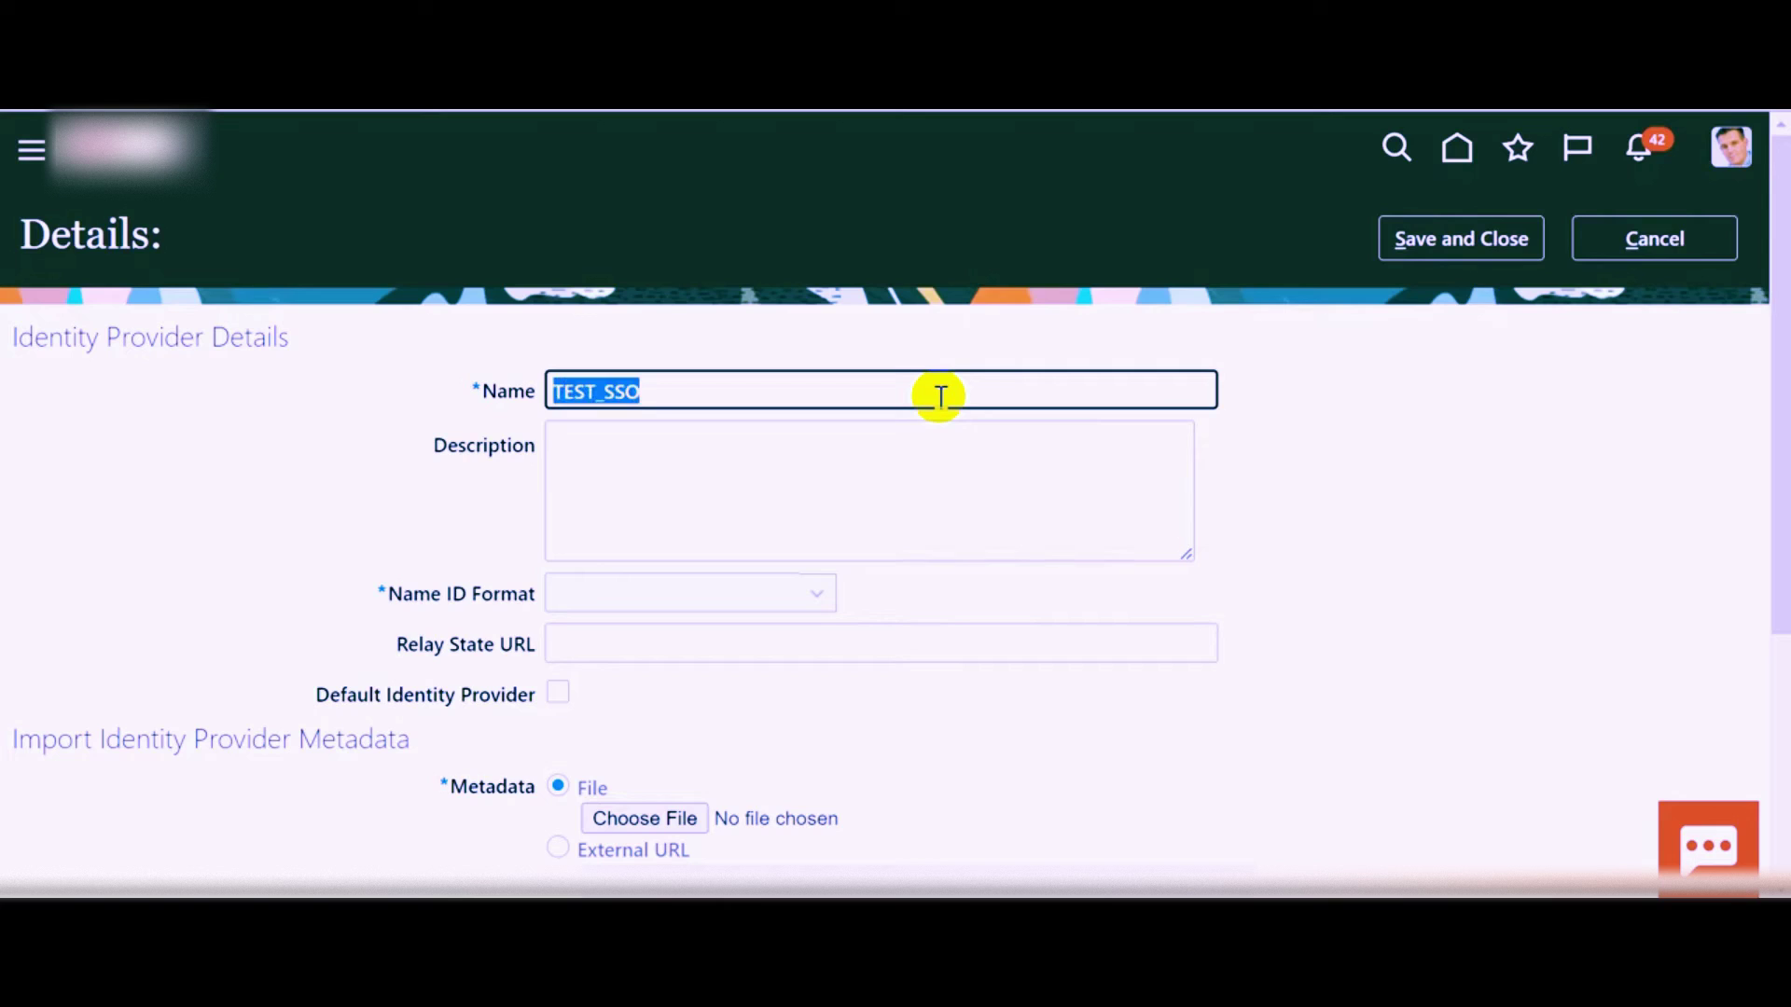
{"action": "key", "text": "Tab"}
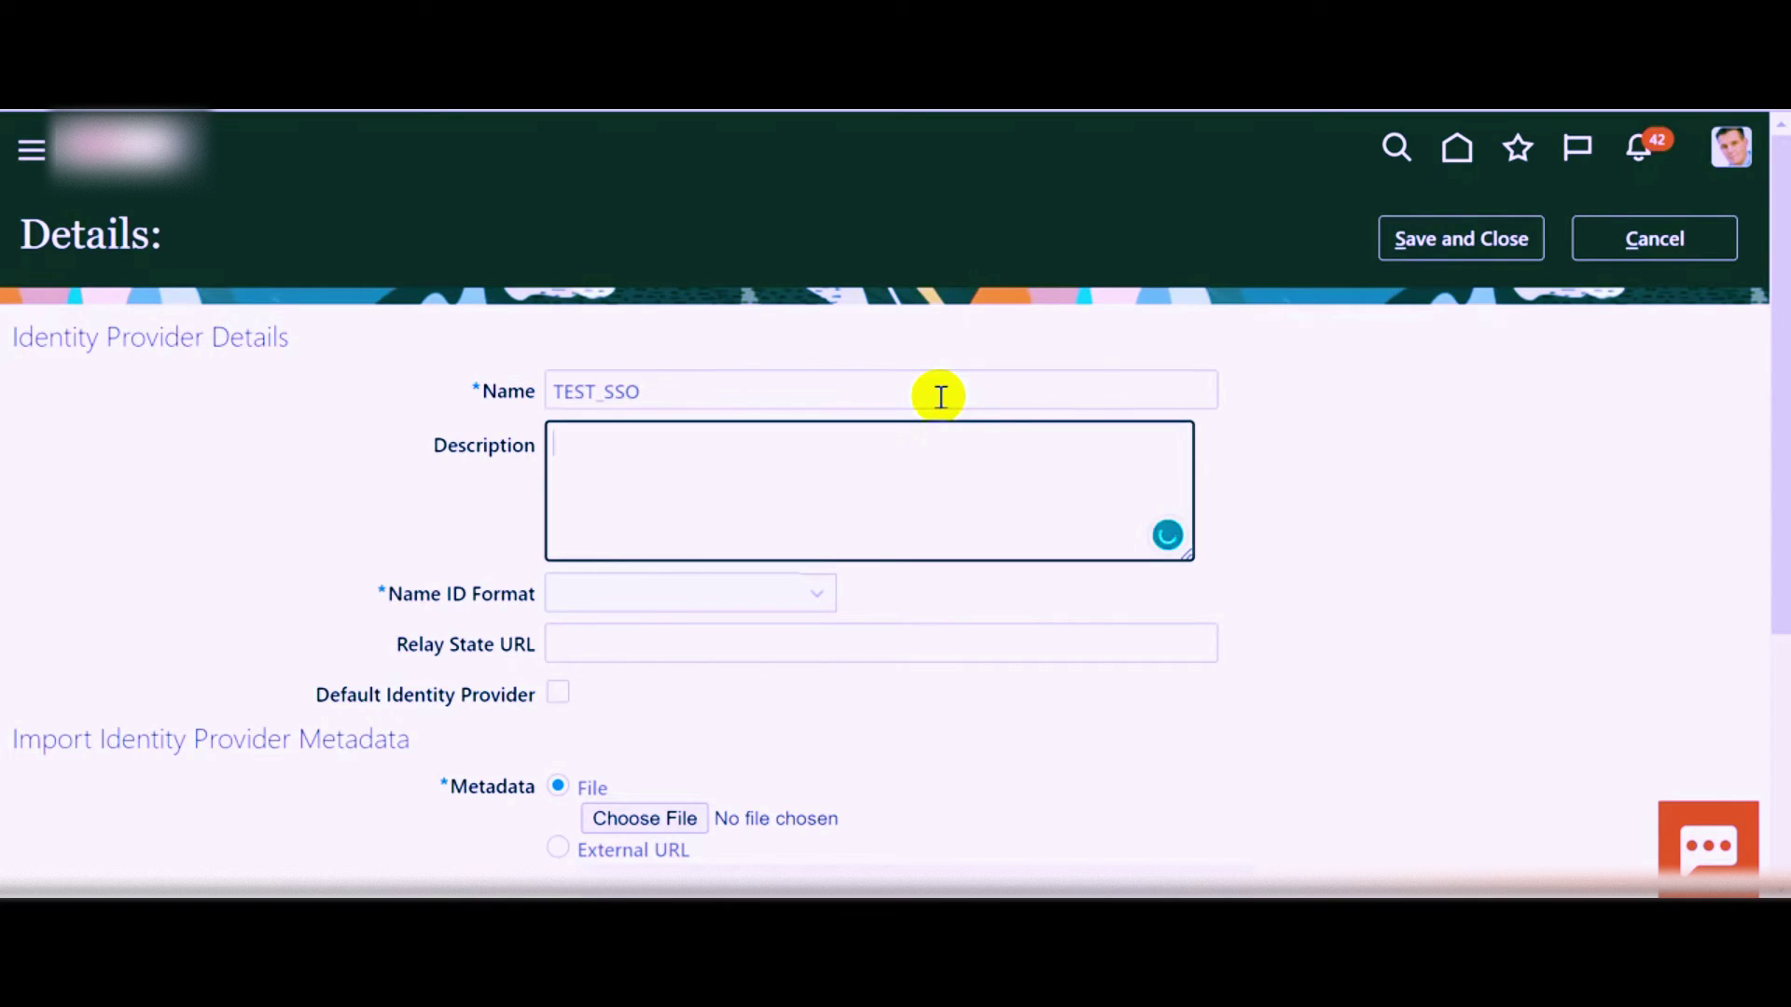
{"action": "type", "text": "TEST_SSO"}
{"action": "key", "text": "Tab"}
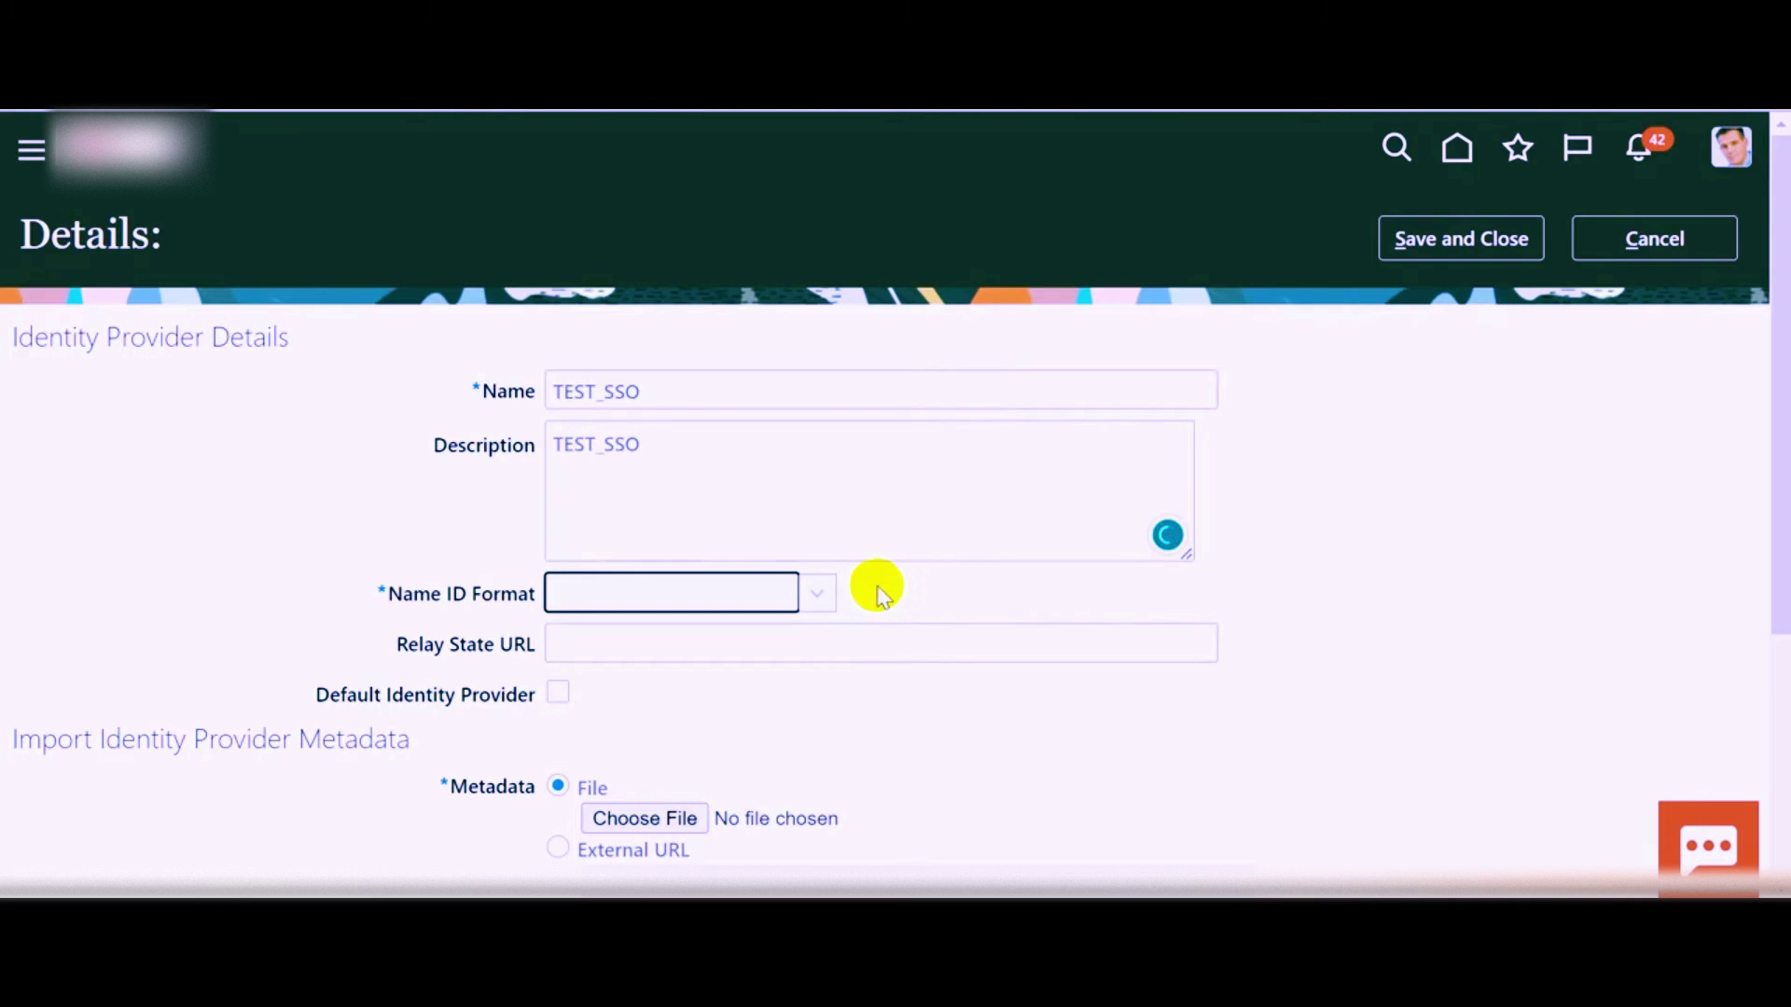
Step: Set the Name ID format to Email and mark it as the default identity provider
{"action": "left_click", "coordinate": [820, 596]}
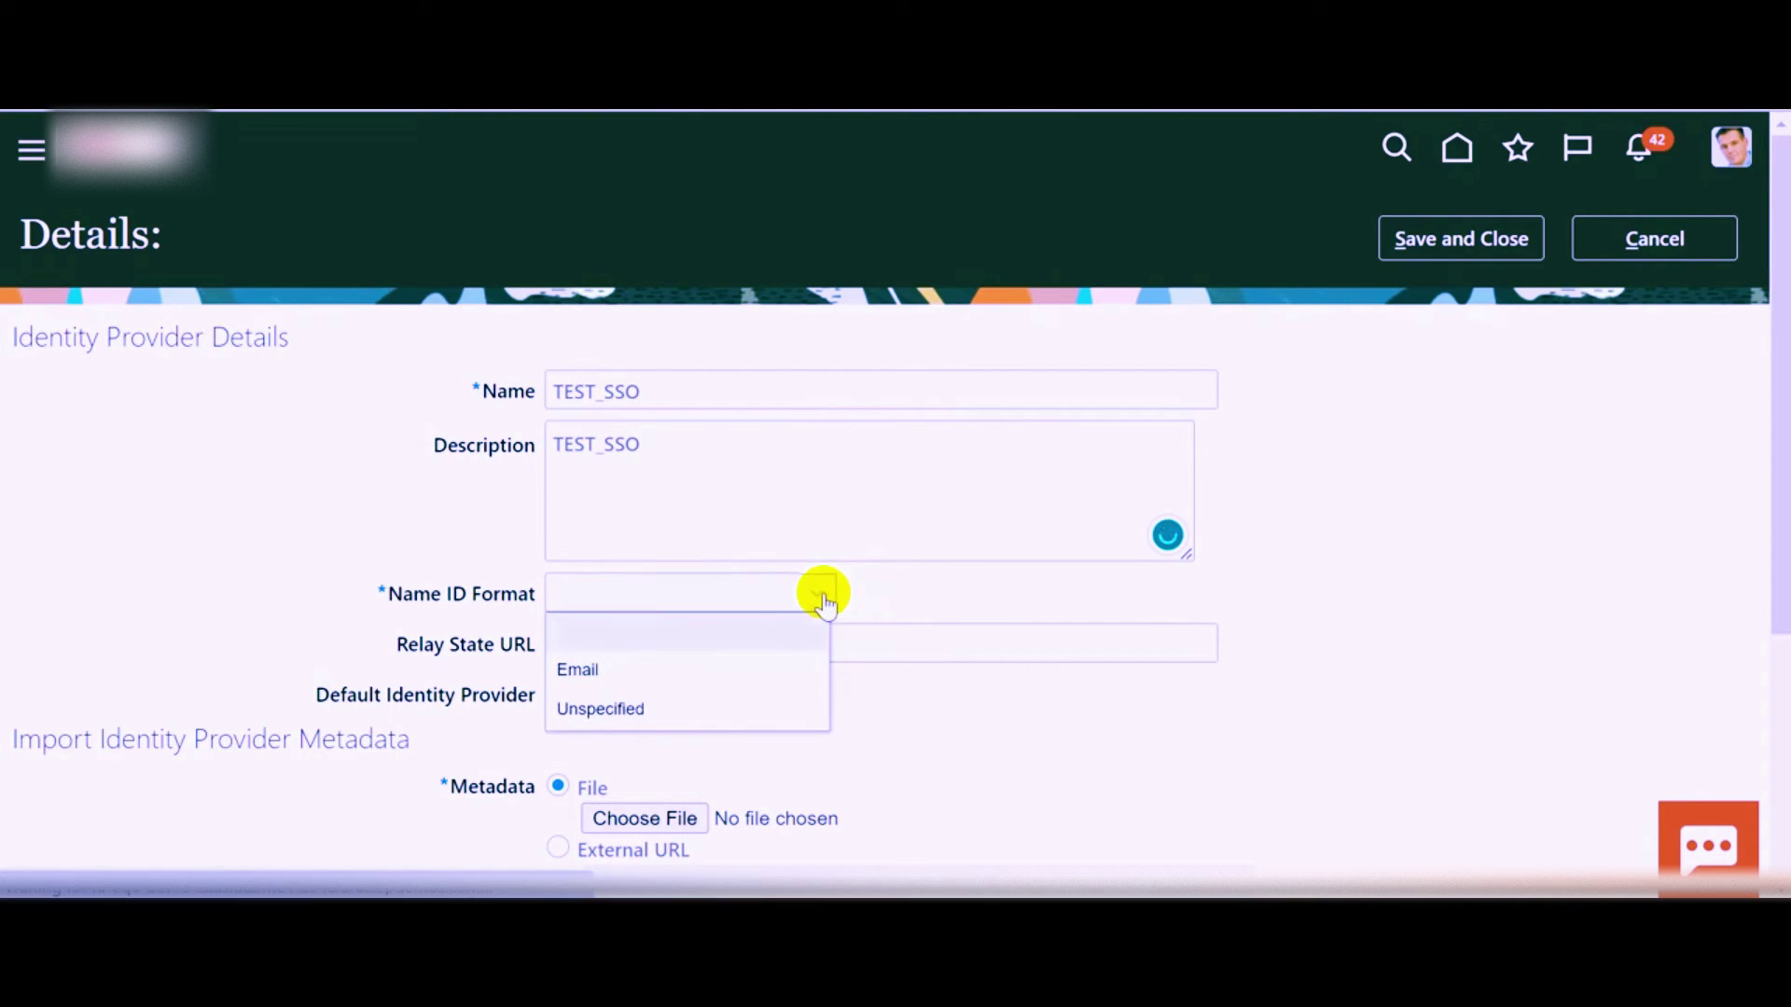
{"action": "left_click", "coordinate": [725, 684]}
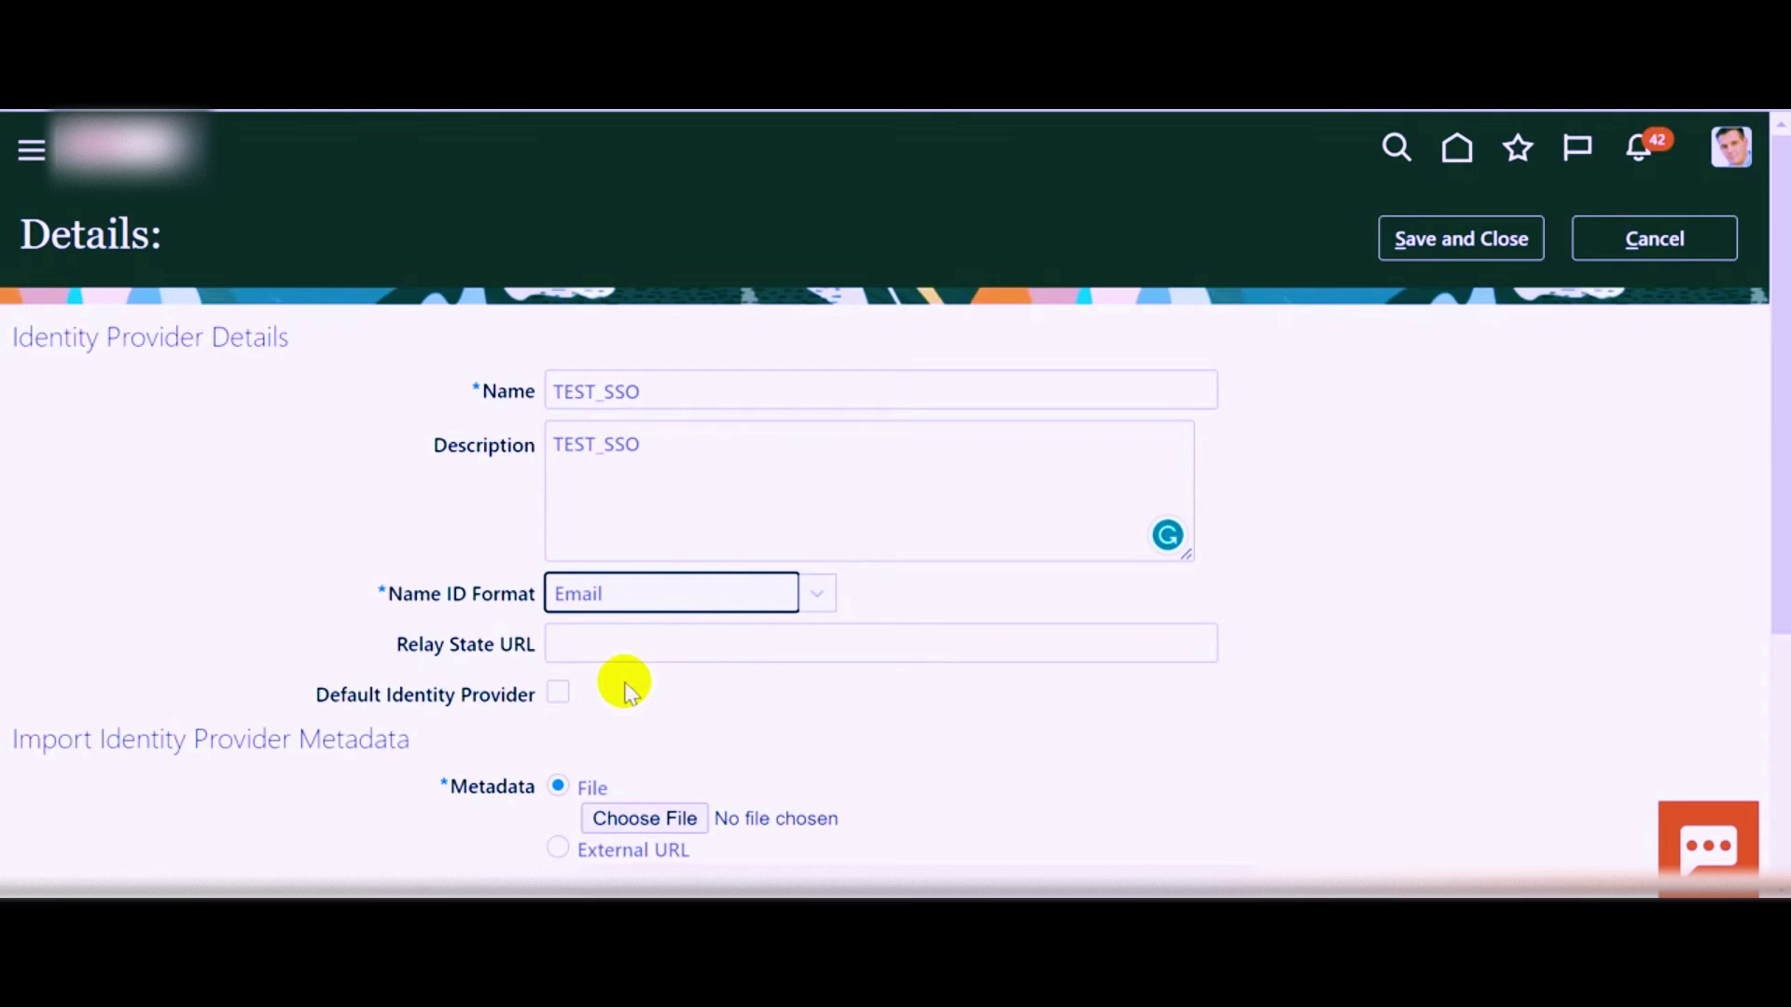
{"action": "left_click", "coordinate": [561, 695]}
{"action": "scroll", "coordinate": [940, 698], "scroll_direction": "down", "scroll_amount": 2}
{"action": "scroll", "coordinate": [937, 697], "scroll_direction": "down", "scroll_amount": 2}
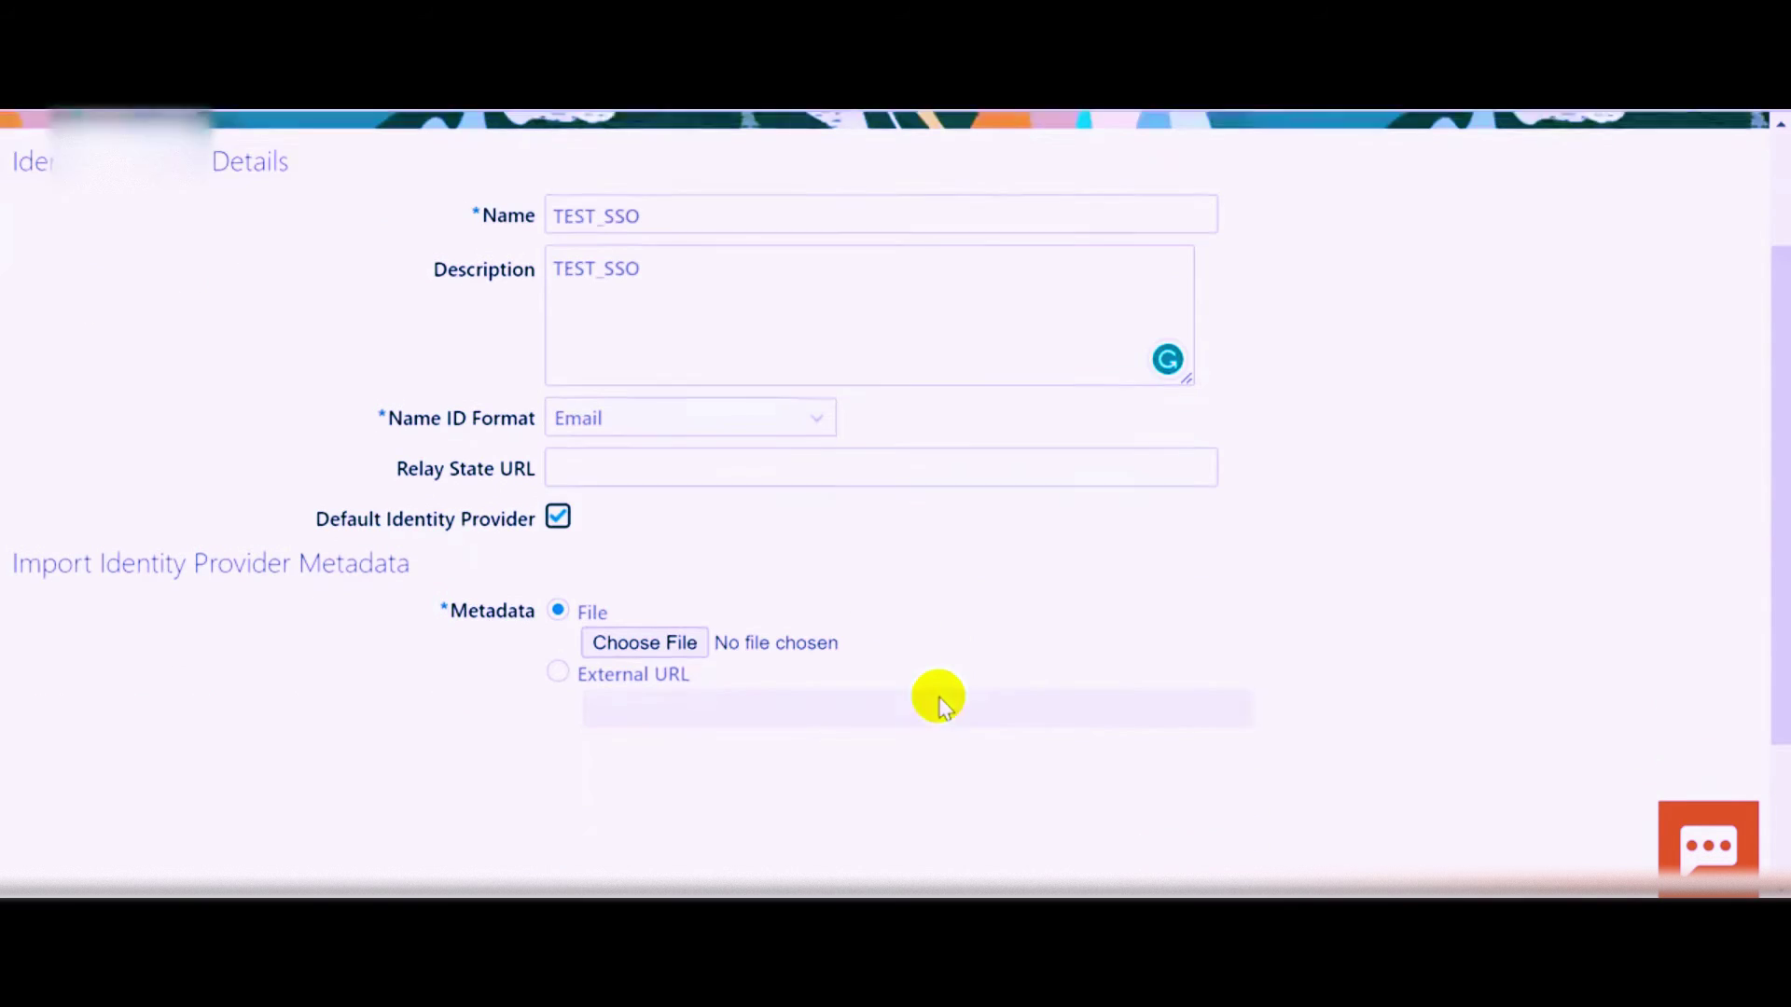
{"action": "left_click_drag", "start_coordinate": [455, 511], "coordinate": [521, 513]}
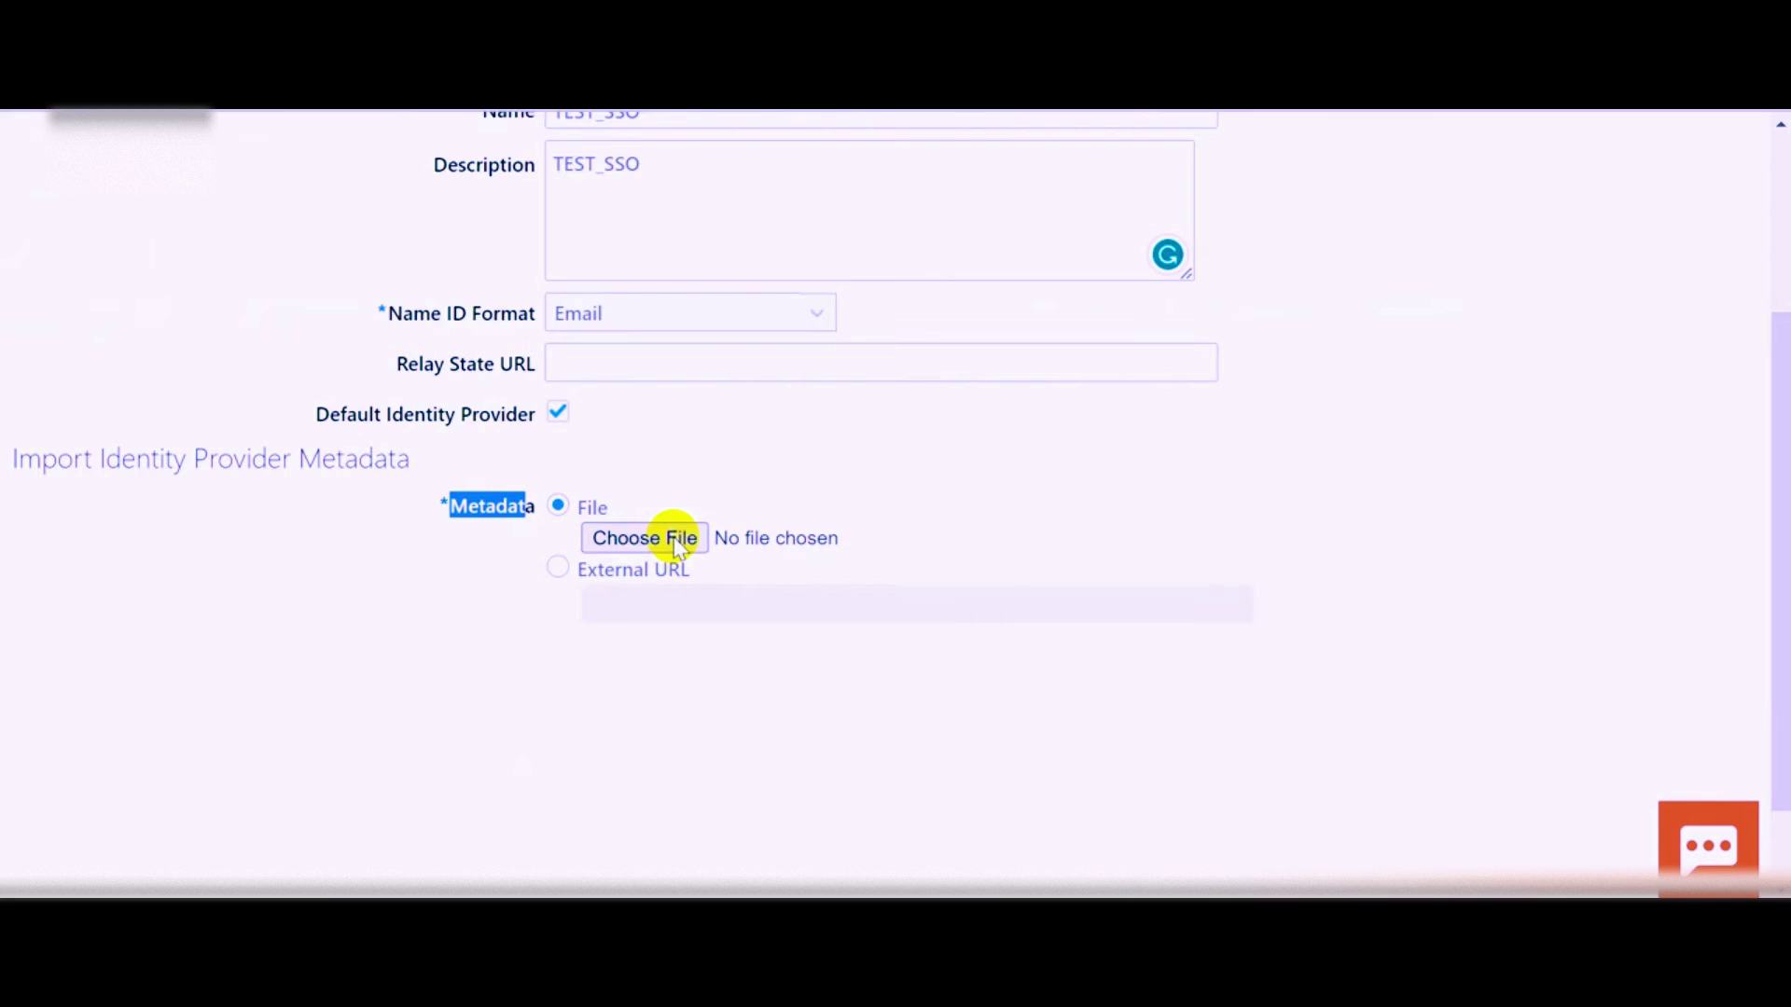
Step: Import Test_metadata.xml as the provider metadata and save the identity provider
{"action": "left_click", "coordinate": [678, 546]}
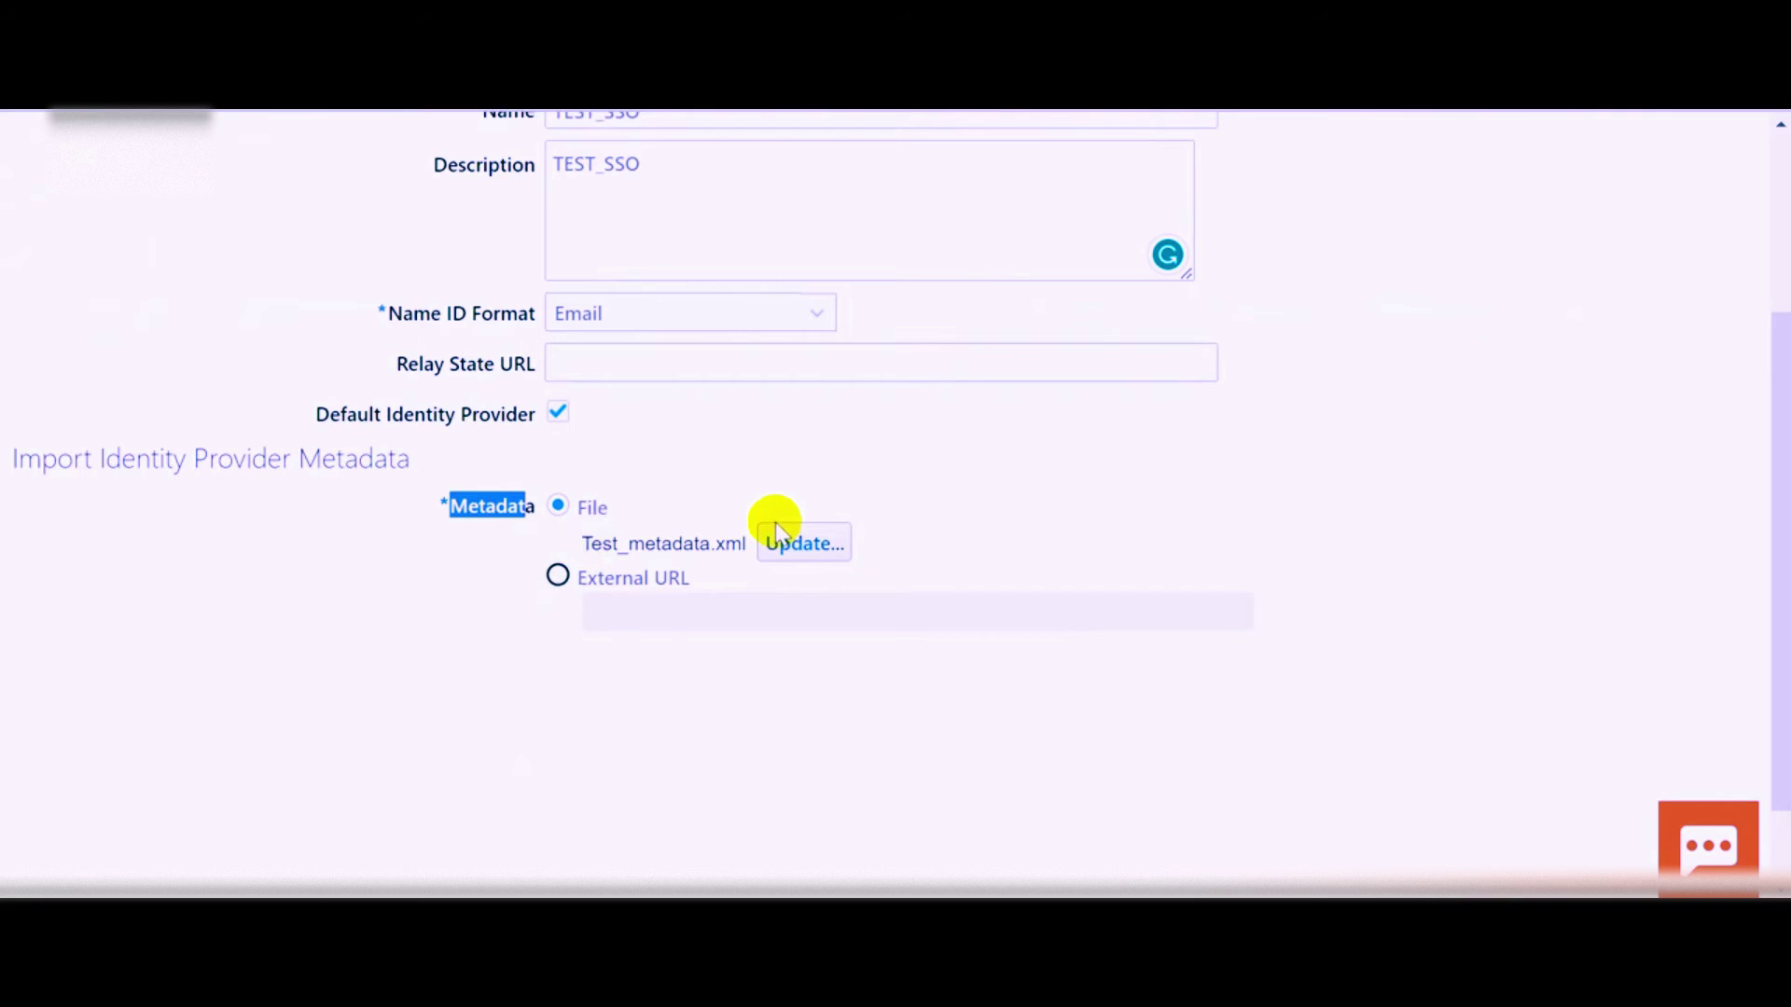
{"action": "left_click", "coordinate": [976, 524]}
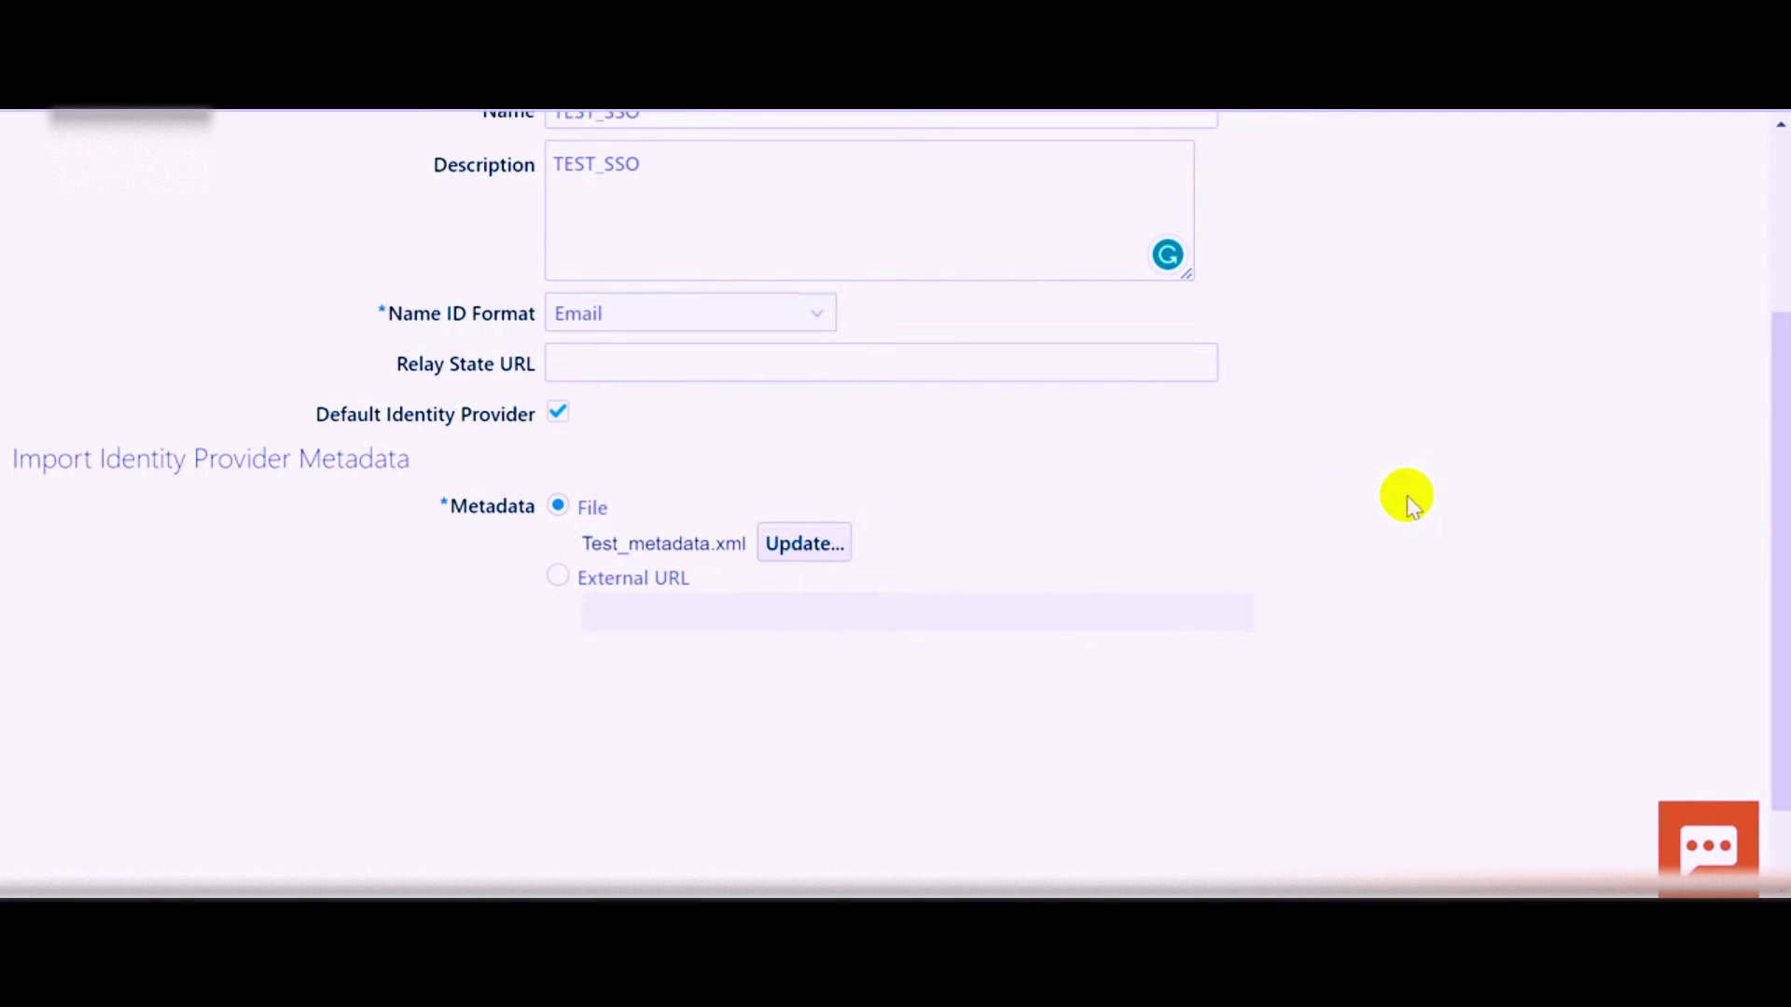
{"action": "scroll", "coordinate": [1406, 496], "scroll_direction": "up", "scroll_amount": 3}
{"action": "left_click", "coordinate": [1492, 248]}
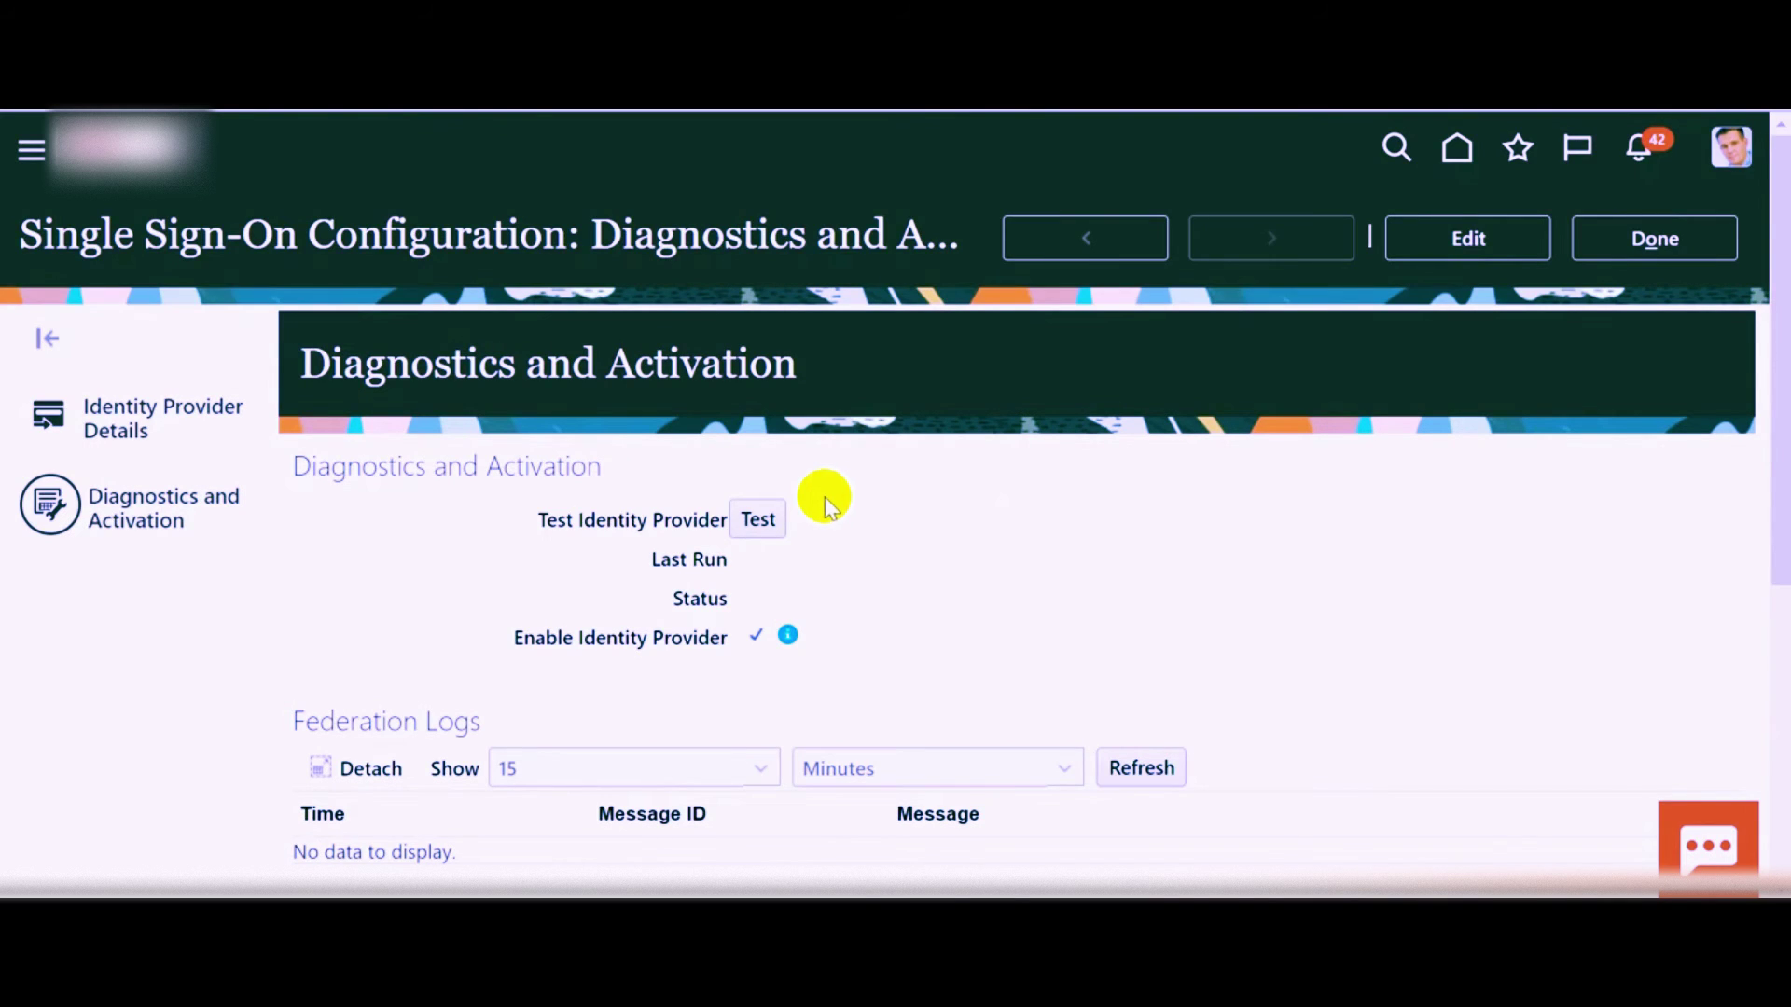
Step: Test TEST_SSO, allowing a new window, and start the federation SSO
{"action": "left_click", "coordinate": [765, 518]}
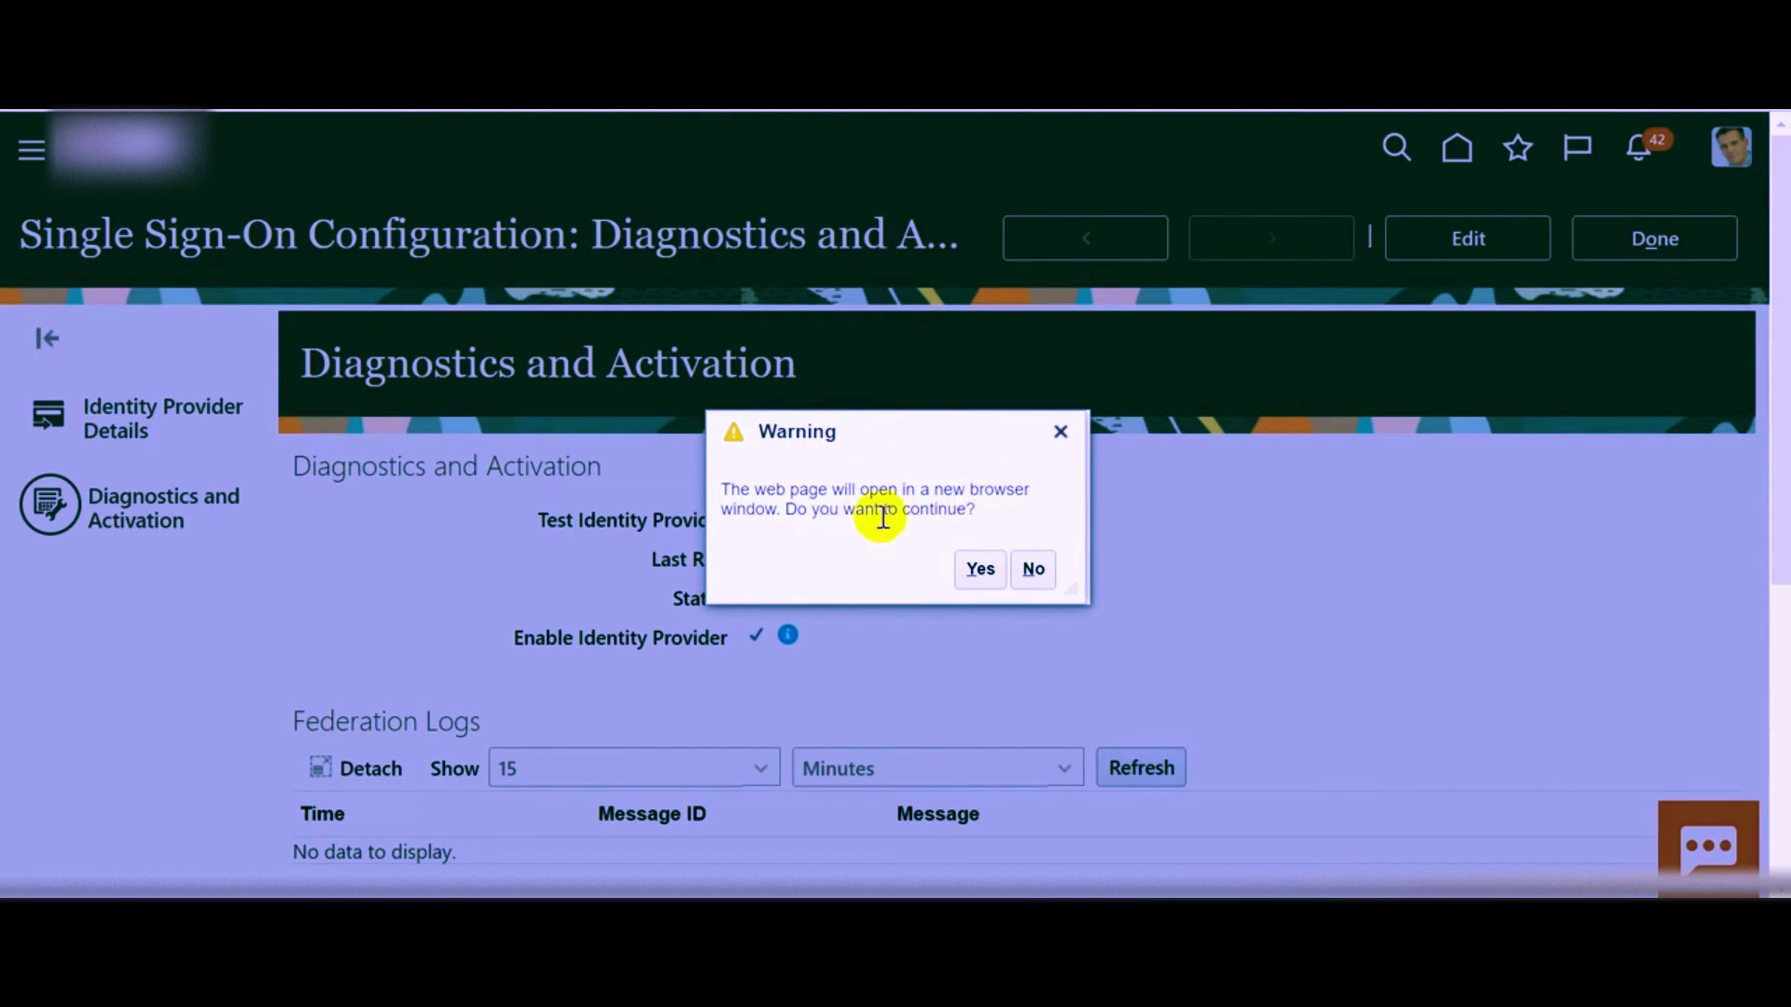
{"action": "left_click", "coordinate": [979, 569]}
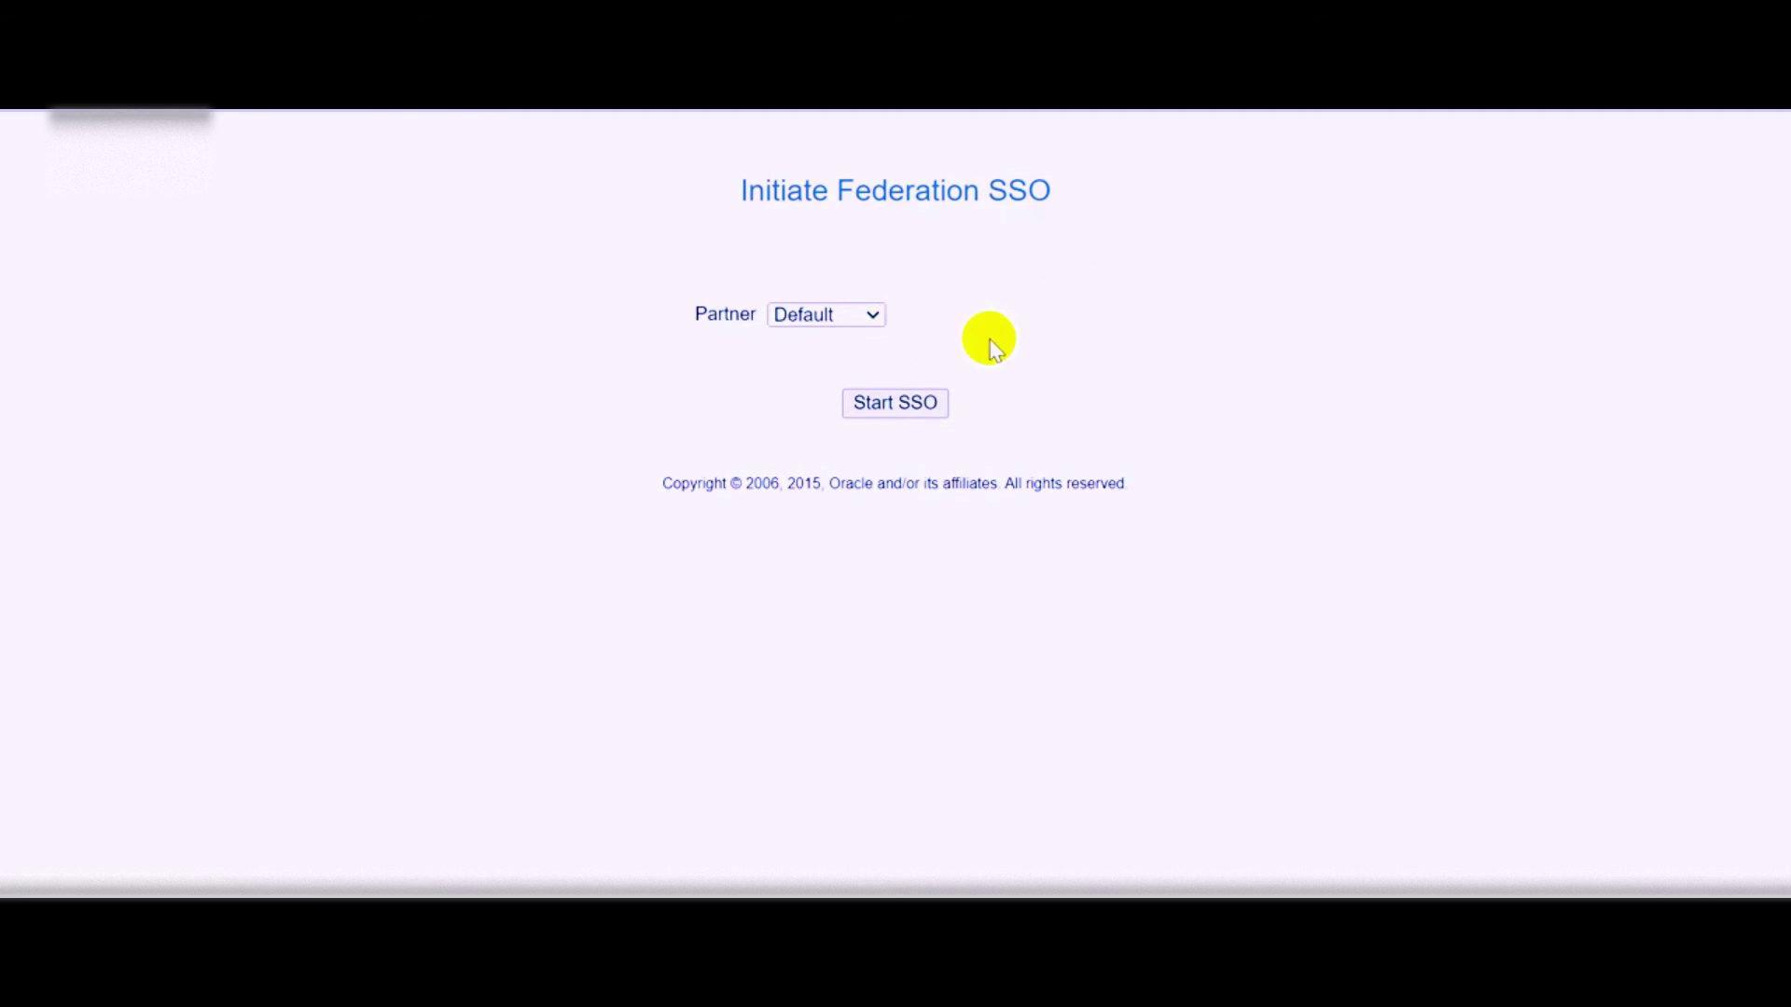
{"action": "left_click", "coordinate": [933, 411]}
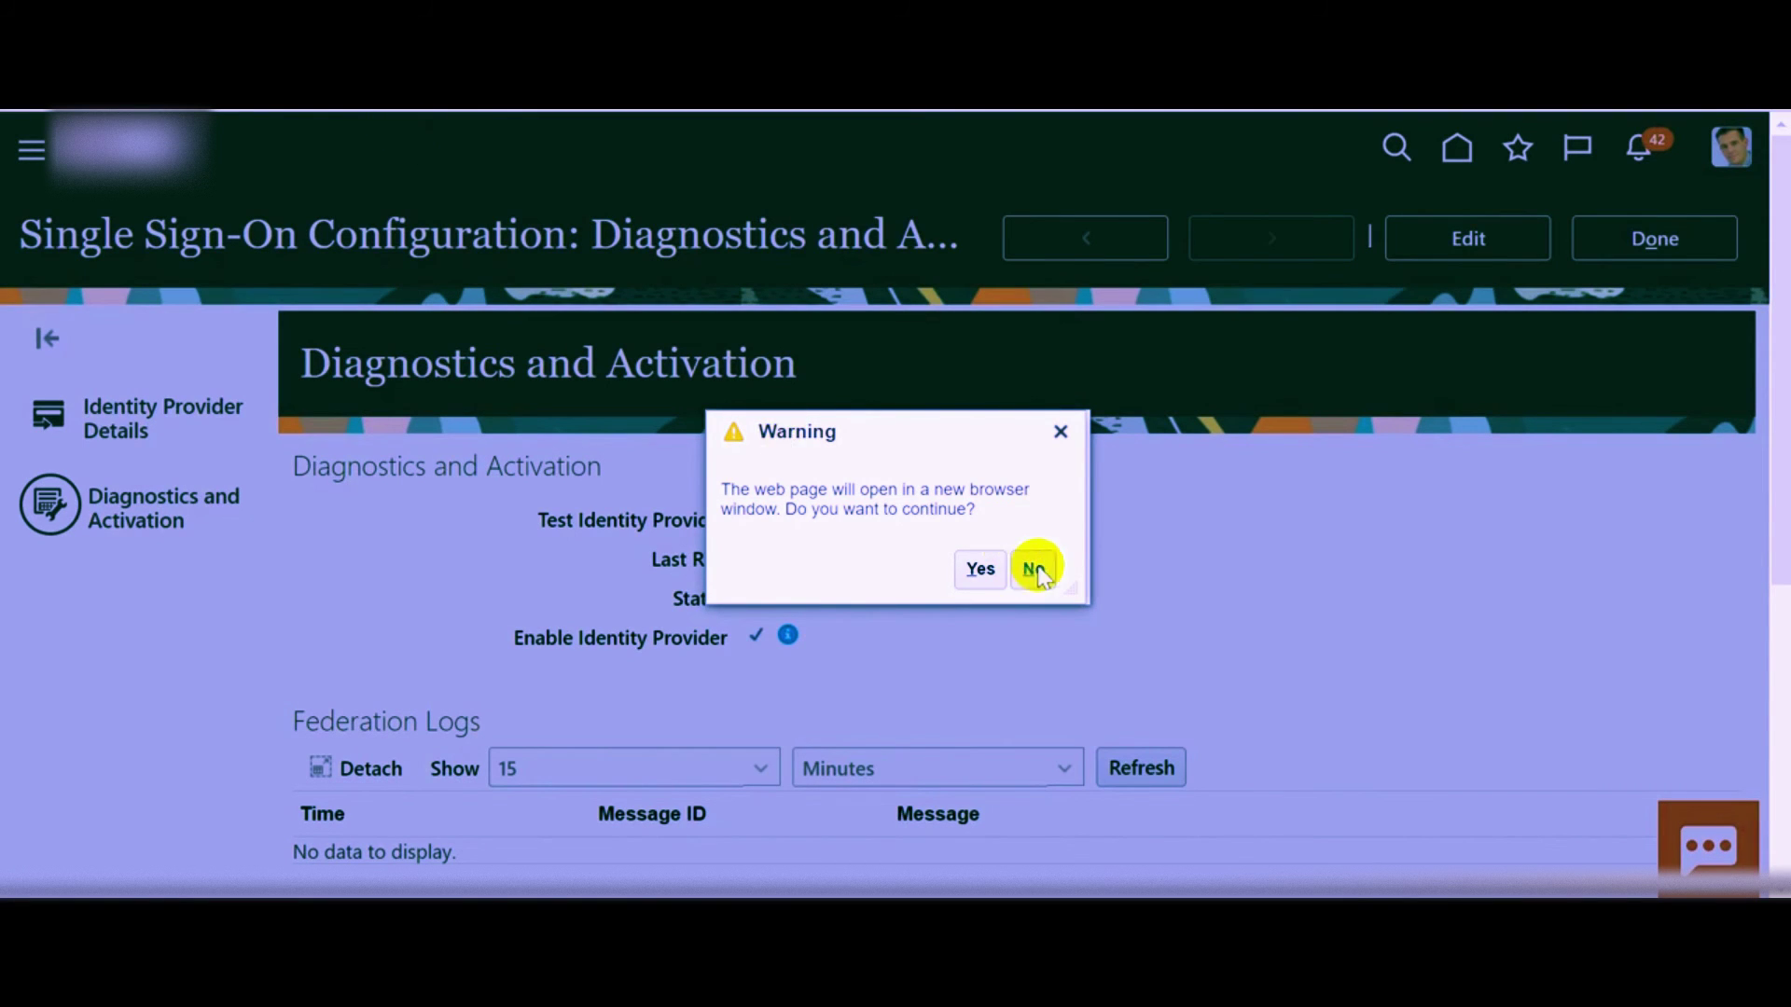
Step: Dismiss the warning, keep the provider enabled, and return to Single Sign-On configuration
{"action": "left_click", "coordinate": [1060, 431]}
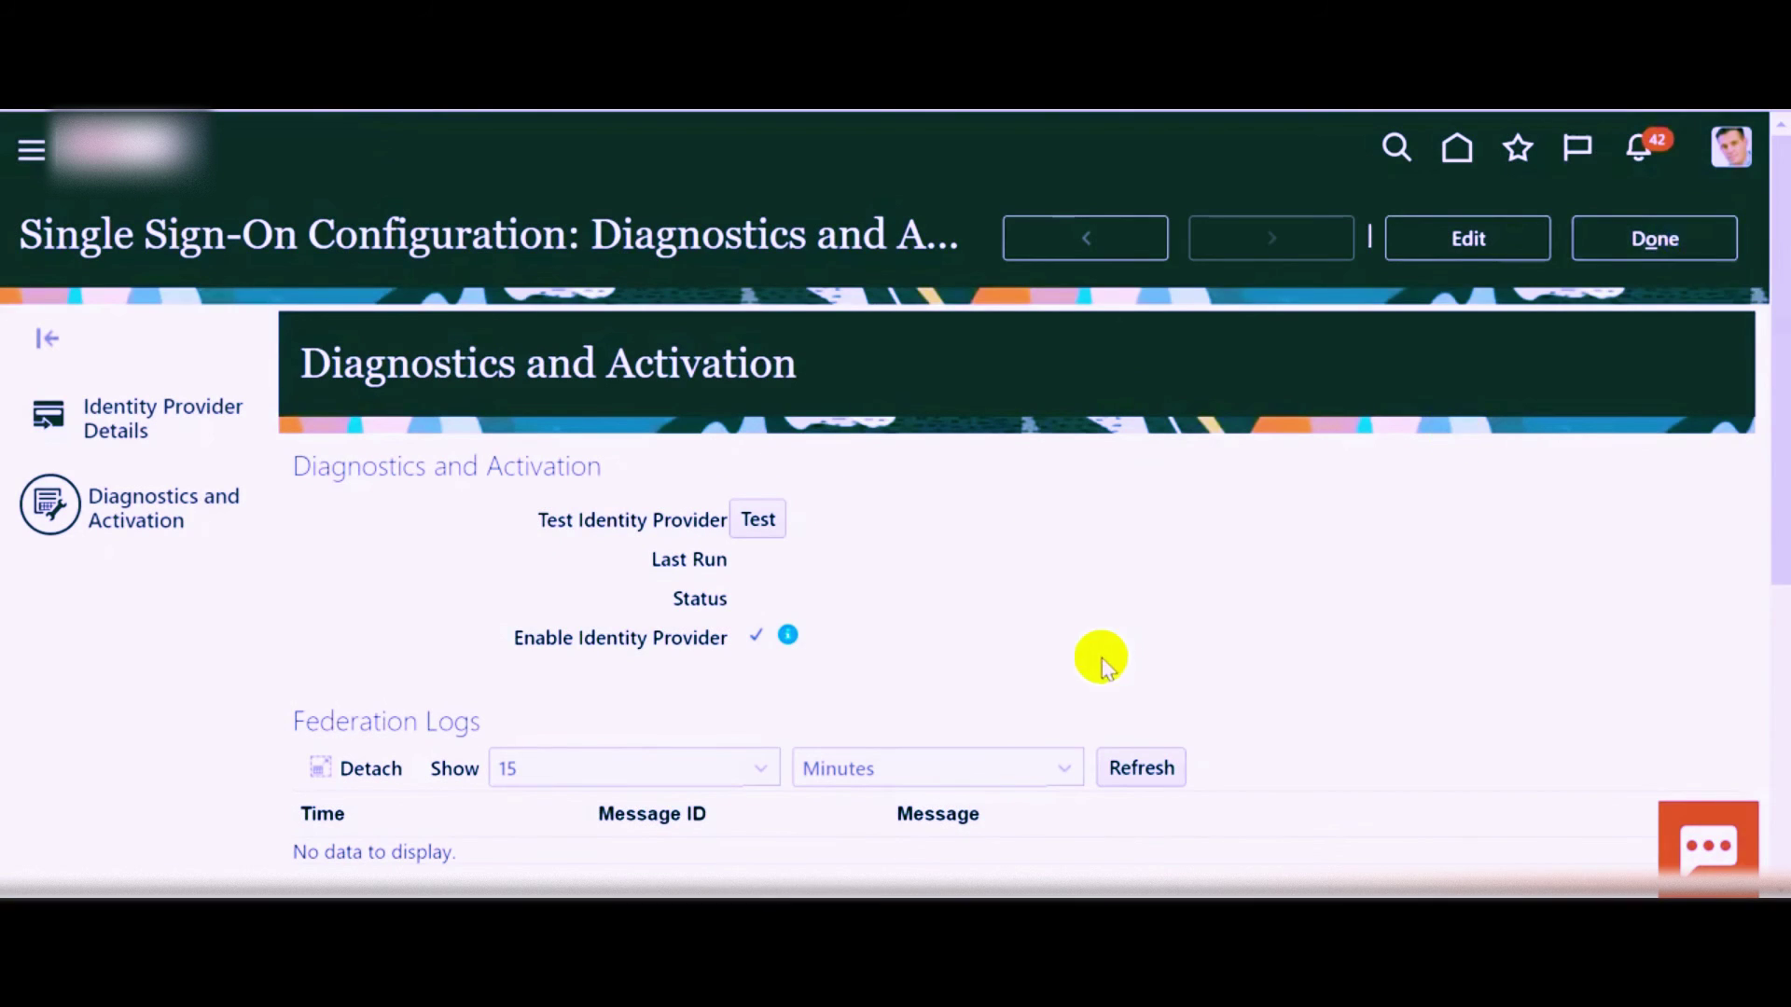
{"action": "left_click_drag", "start_coordinate": [517, 641], "coordinate": [724, 639]}
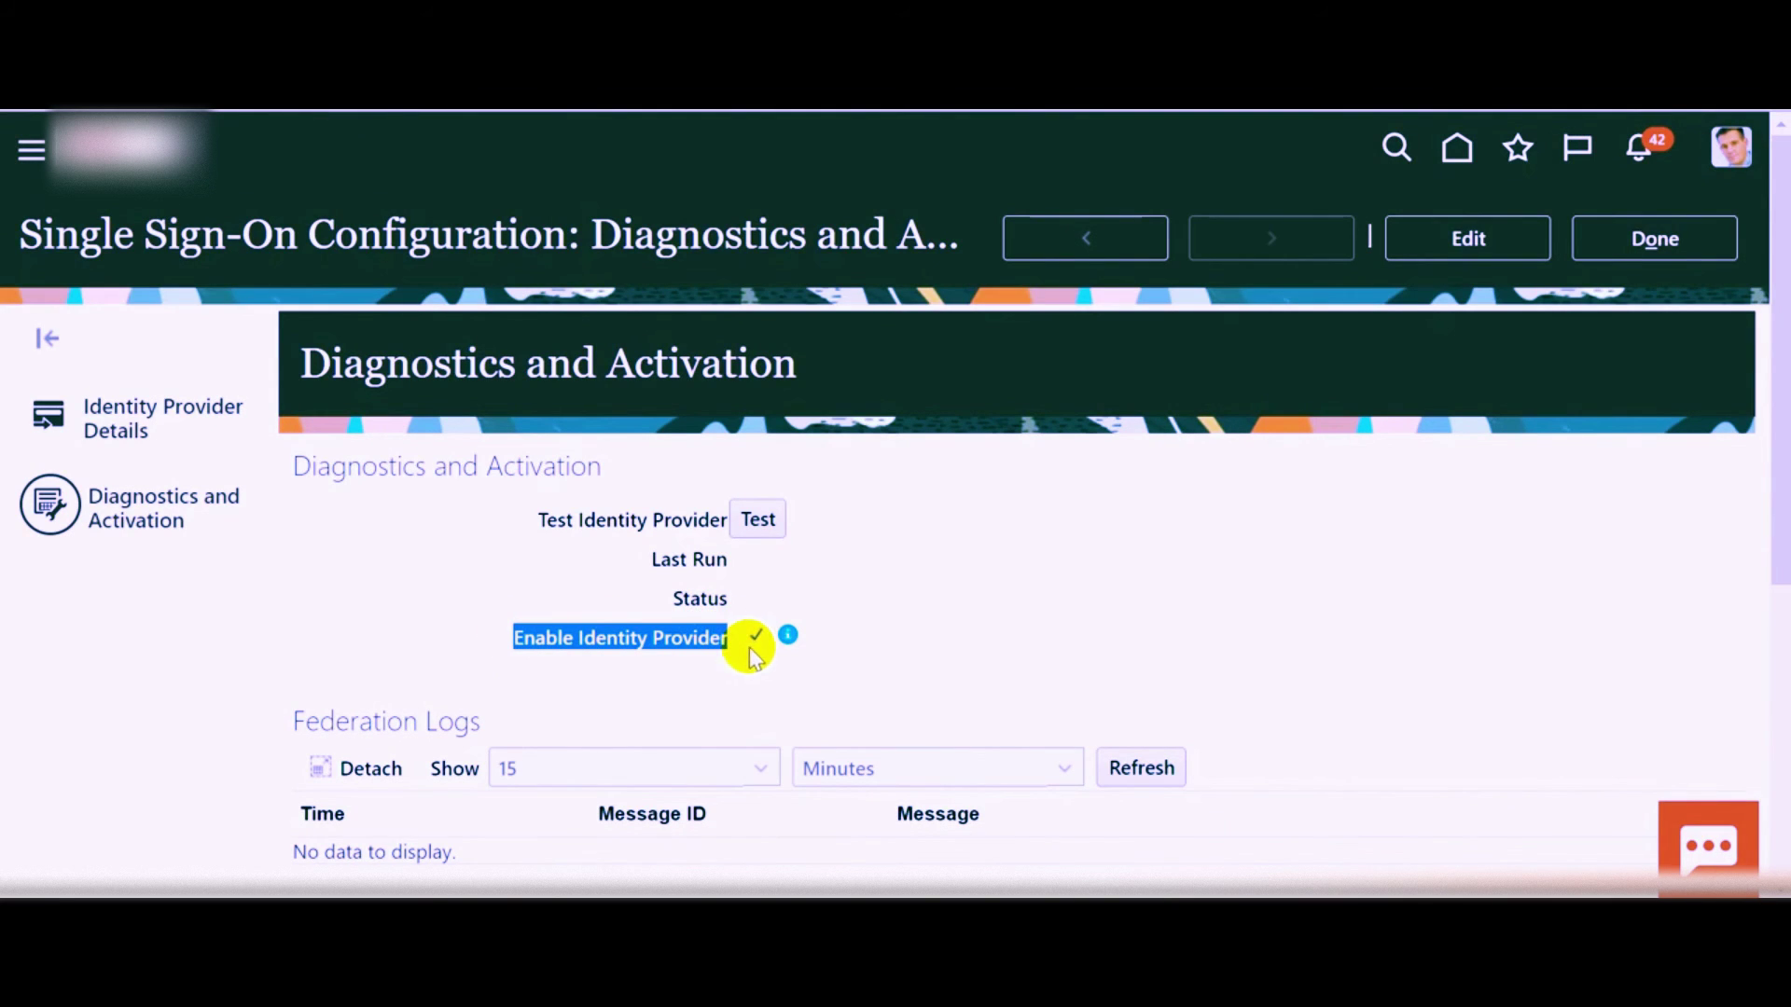
{"action": "left_click", "coordinate": [1700, 239]}
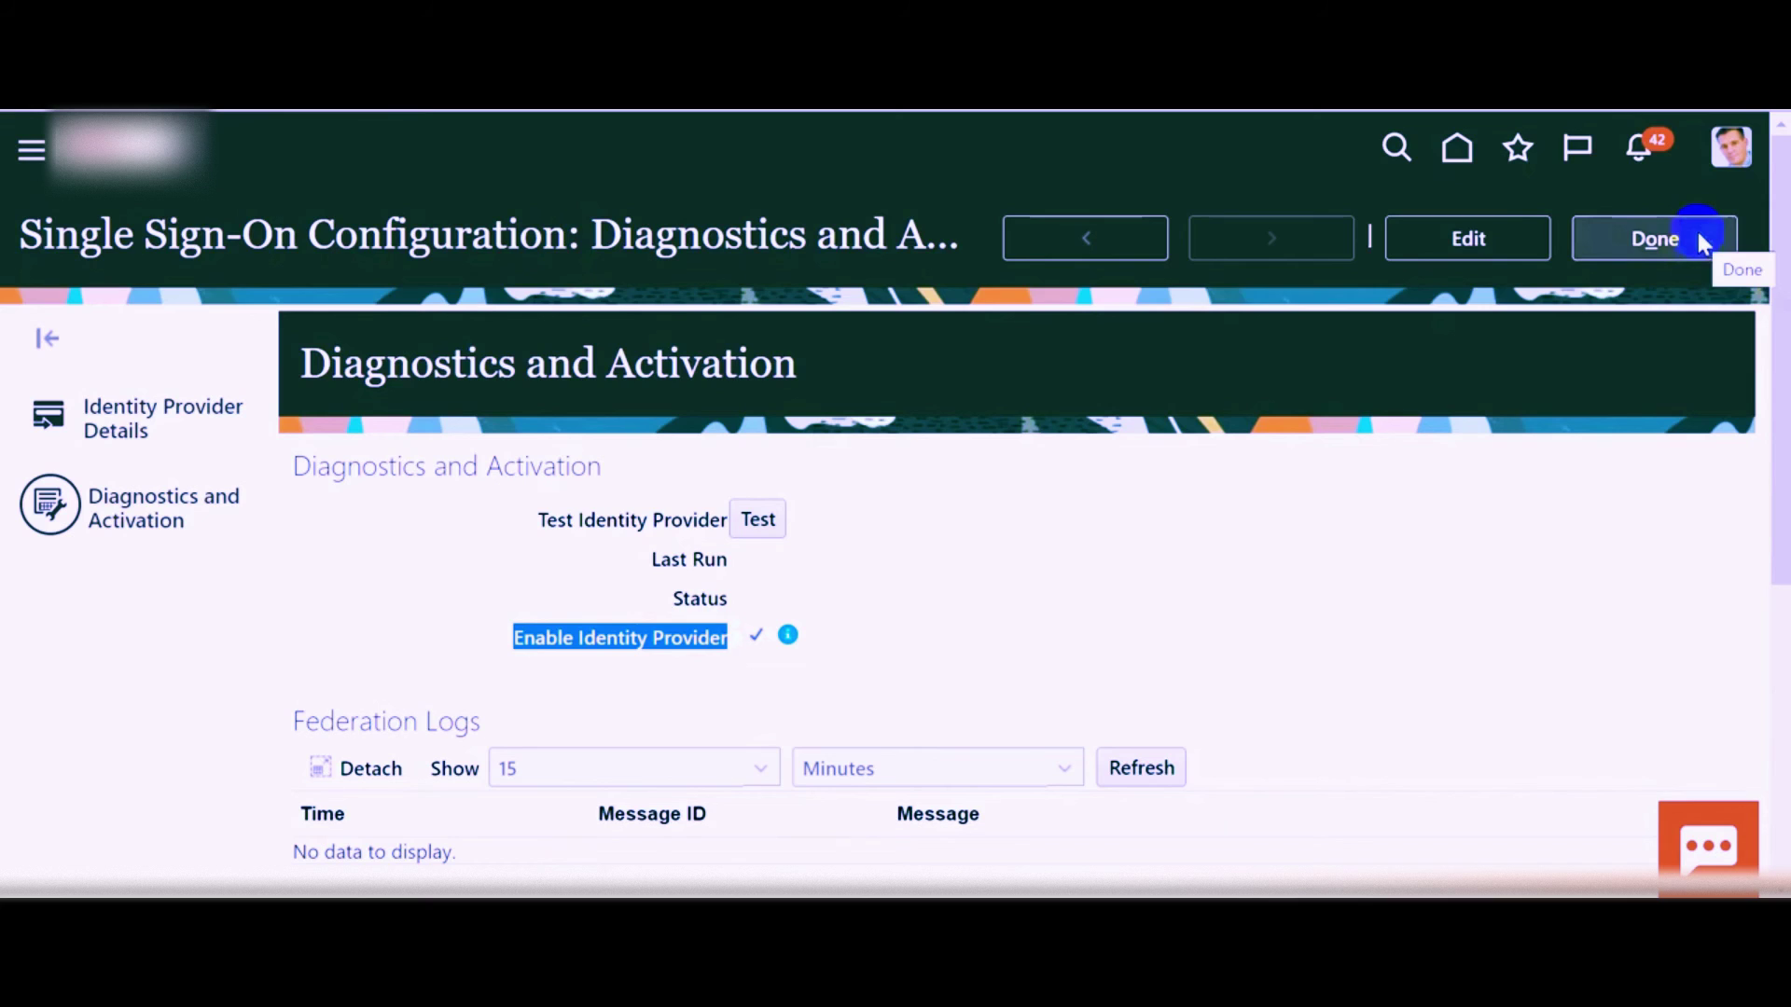
{"action": "scroll", "coordinate": [1187, 565], "scroll_direction": "down", "scroll_amount": 1}
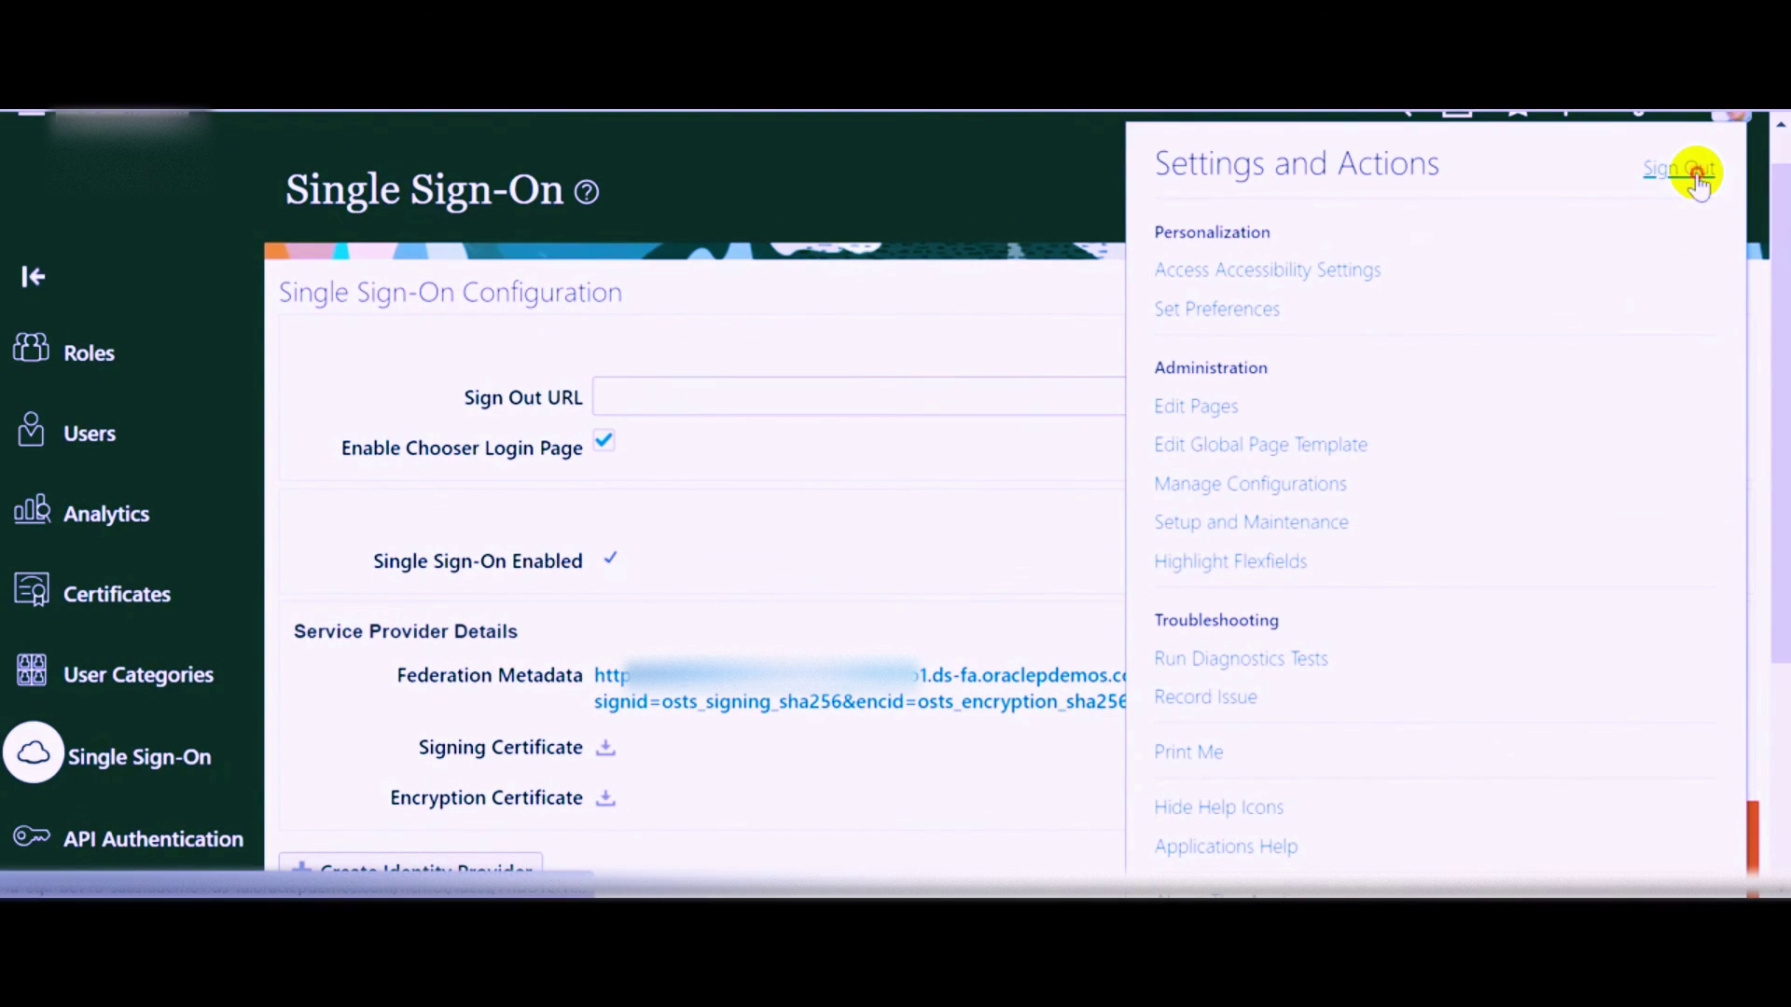
Step: Sign out and confirm the single sign-off
{"action": "left_click", "coordinate": [1696, 176]}
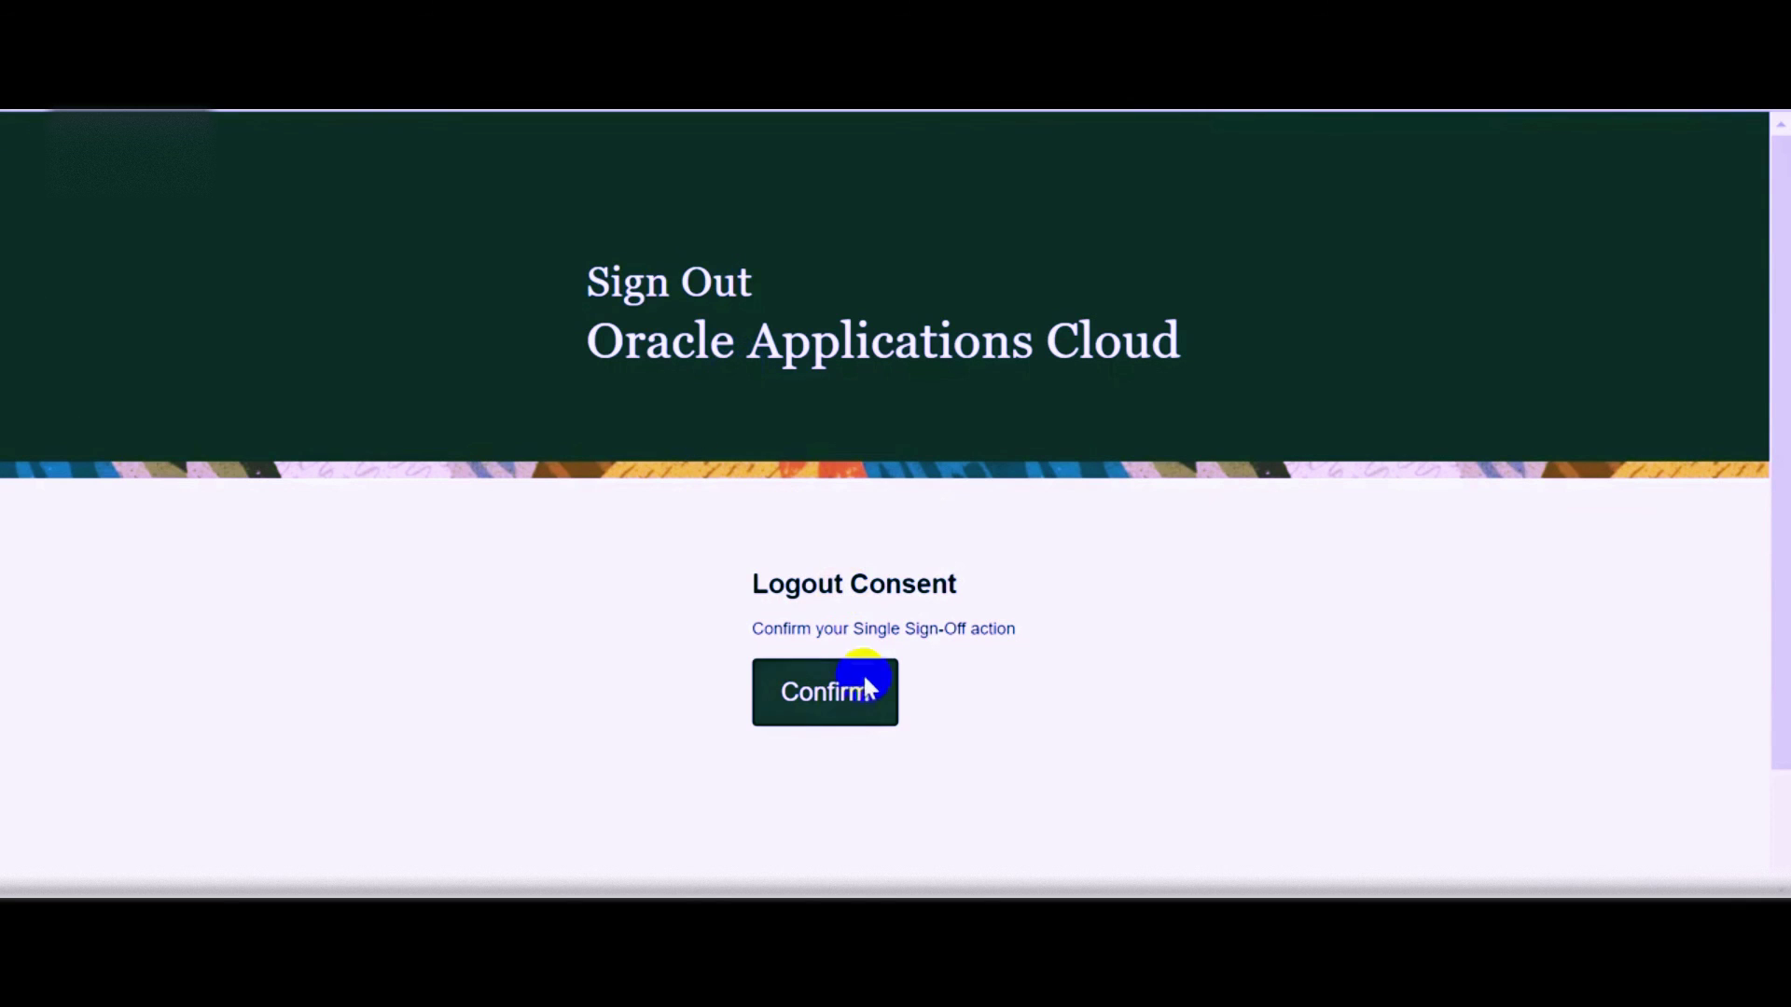
{"action": "left_click", "coordinate": [849, 710]}
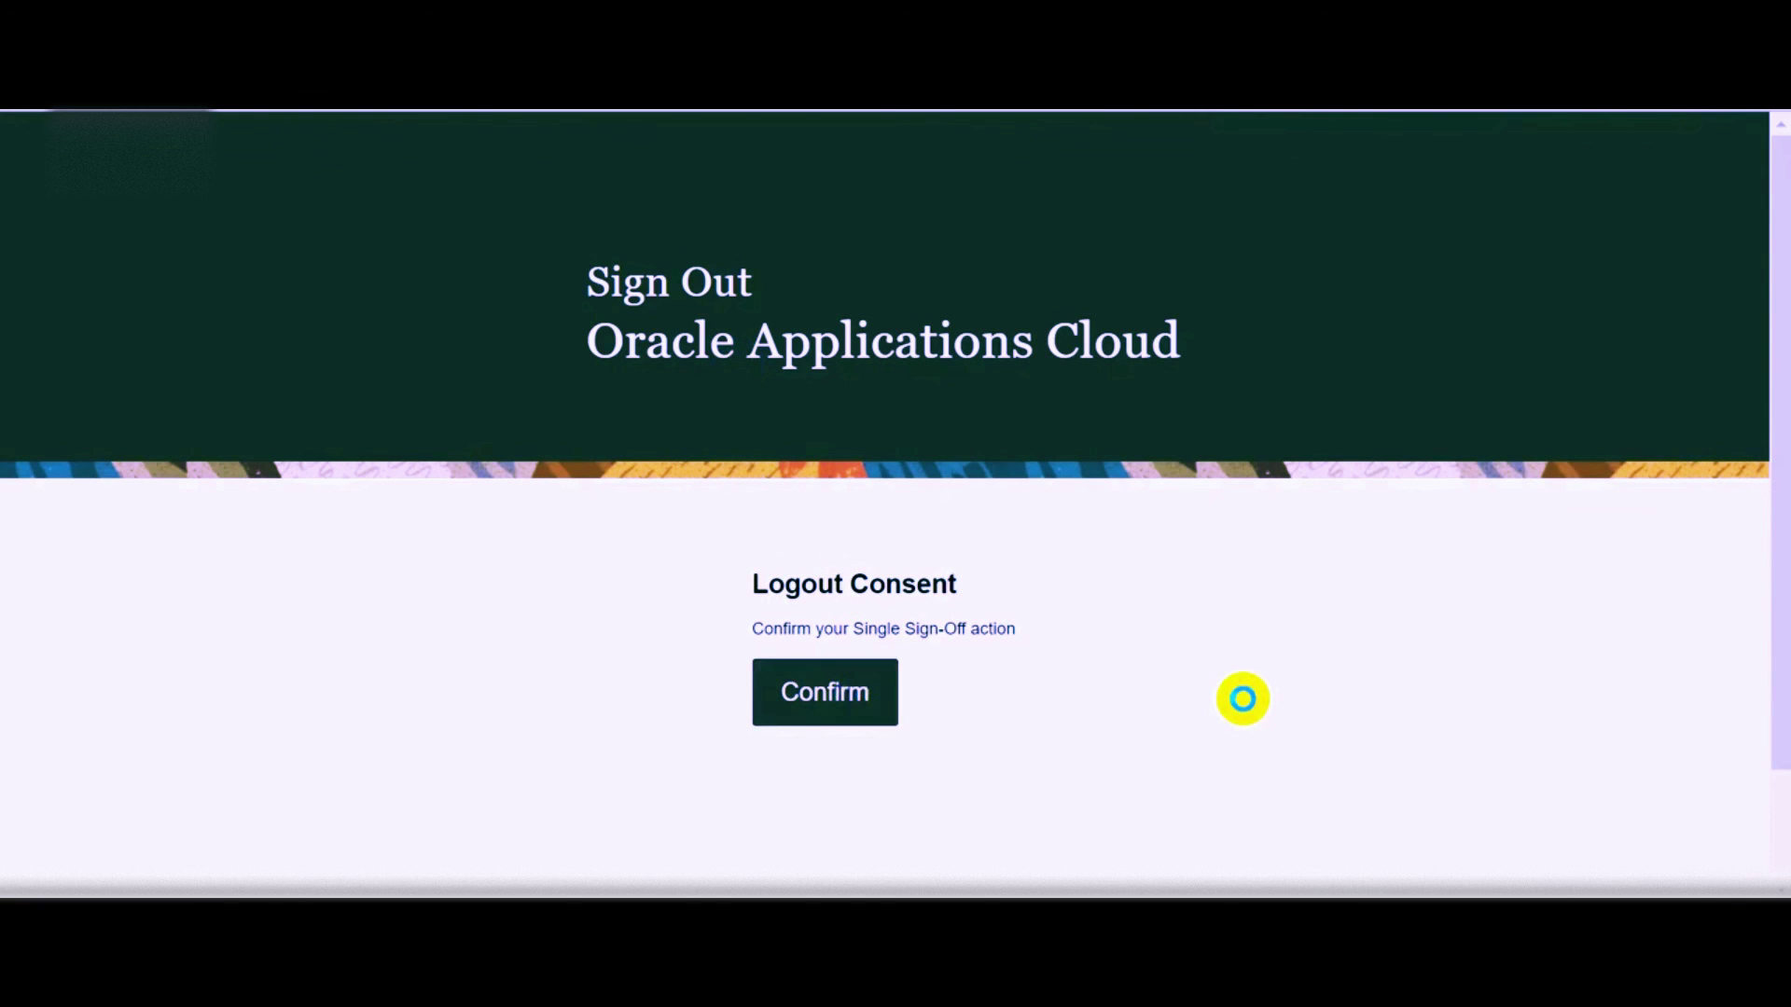